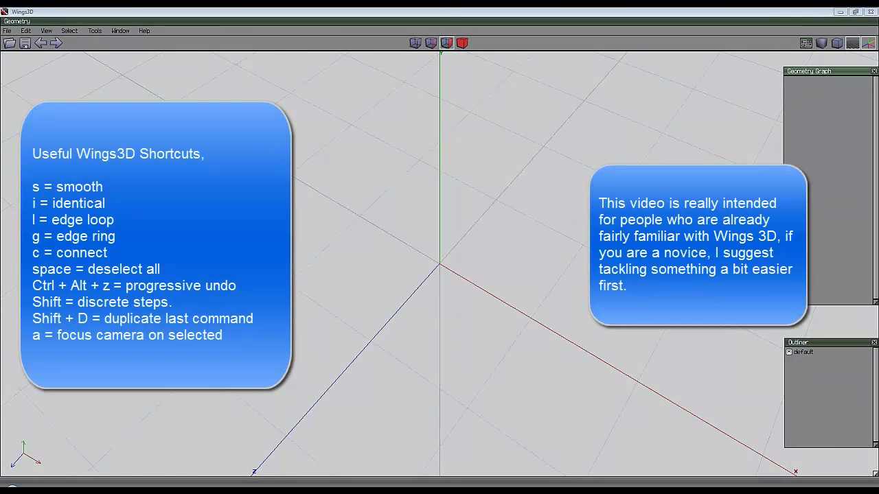
- Create a Type 1 torus knot with its resolution set to 30
right_click(389, 165)
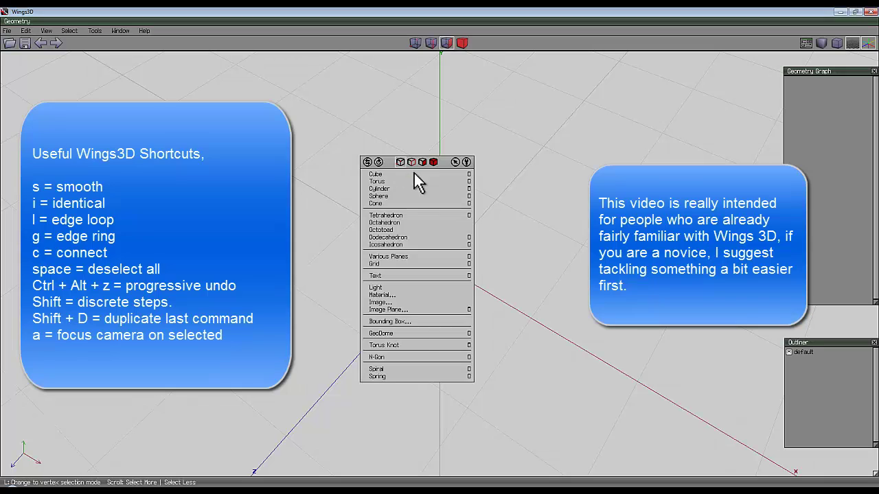
click(469, 345)
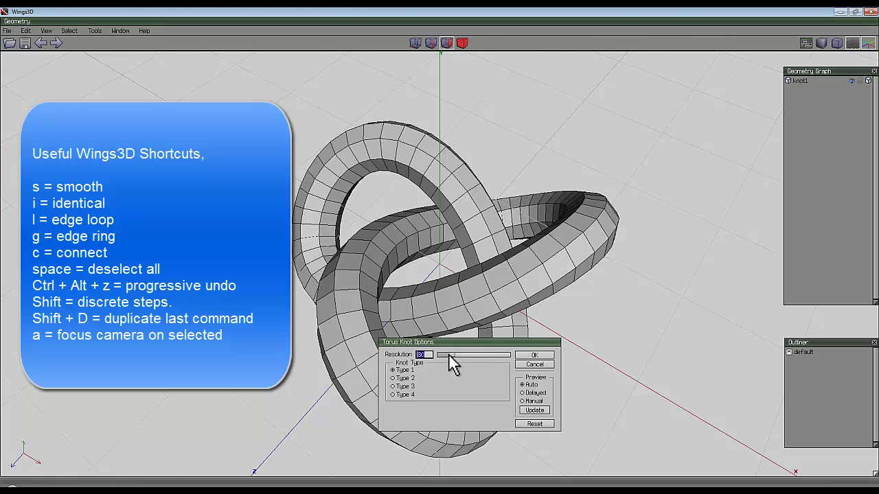
drag(453, 356, 433, 355)
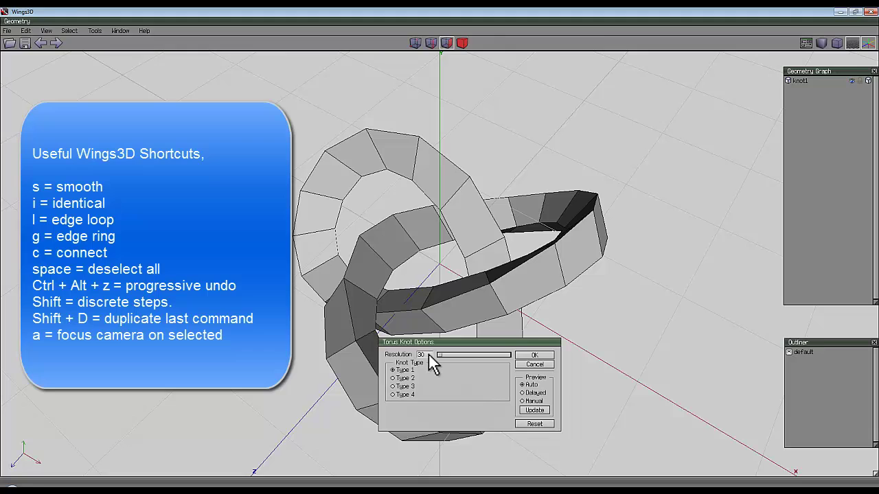
click(537, 355)
- Select the whole torus knot, convert the selection to all its edges and store that selection
middle_click(490, 235)
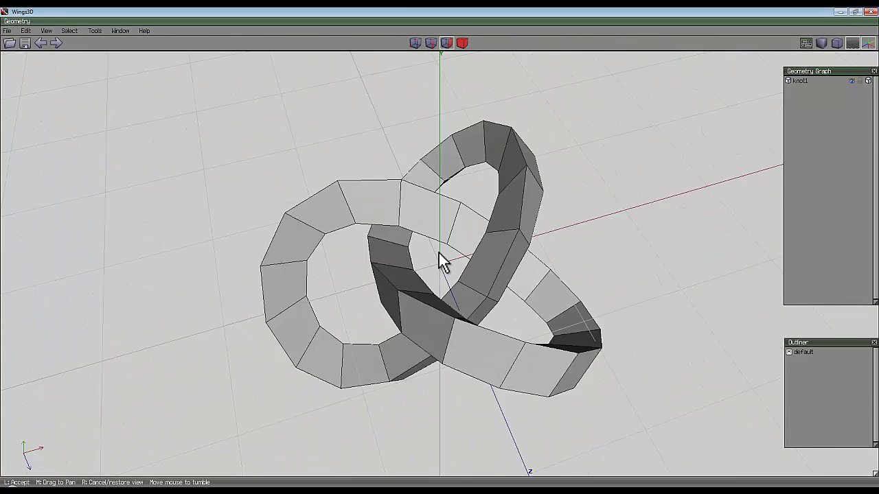
click(474, 240)
click(462, 43)
click(453, 142)
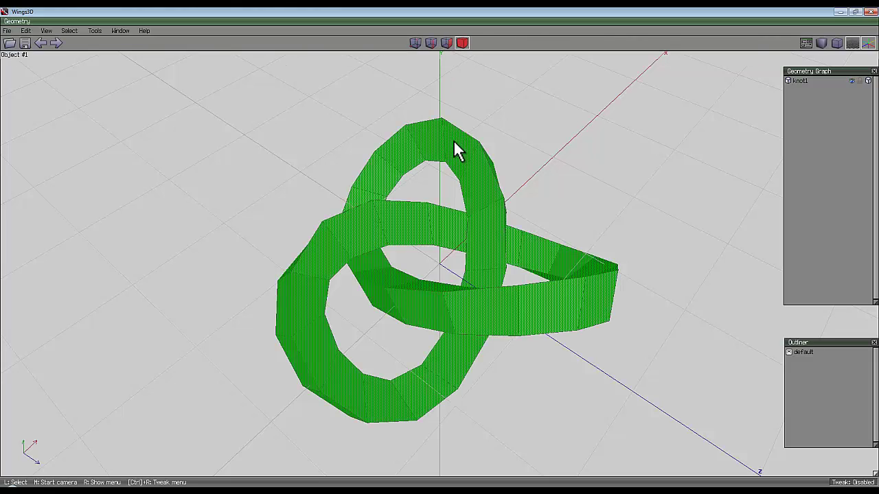
click(431, 43)
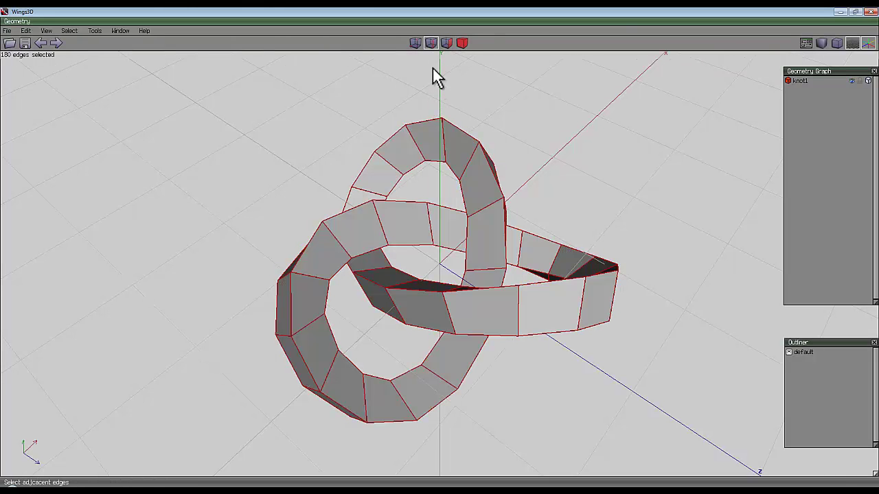
click(69, 30)
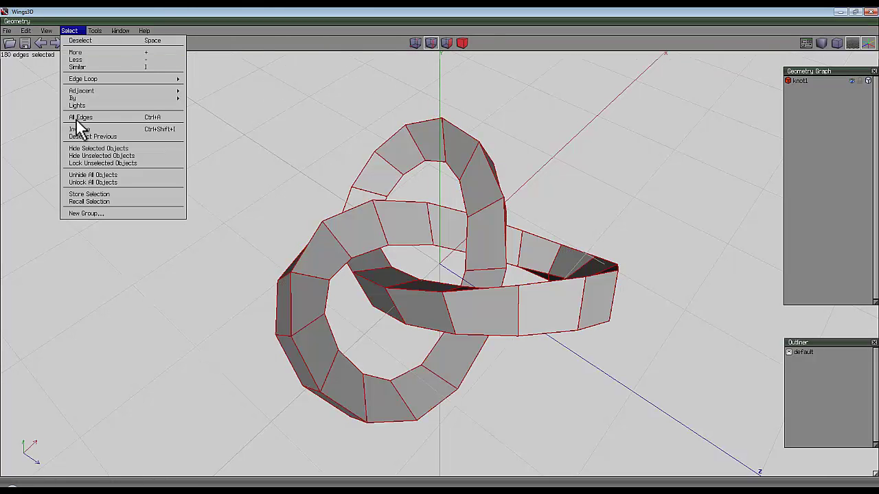
click(92, 195)
- Inset all faces of the knot and collapse them to center points so that each quad gets crossing diagonal edges
click(447, 43)
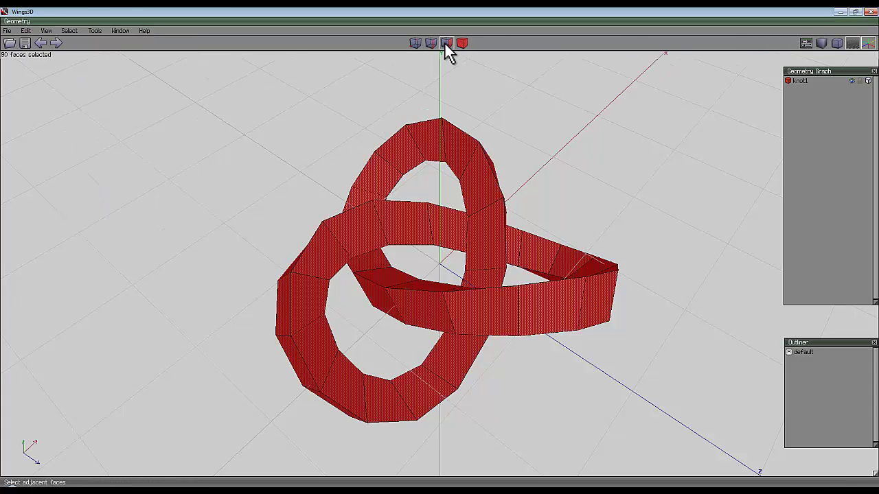
right_click(366, 103)
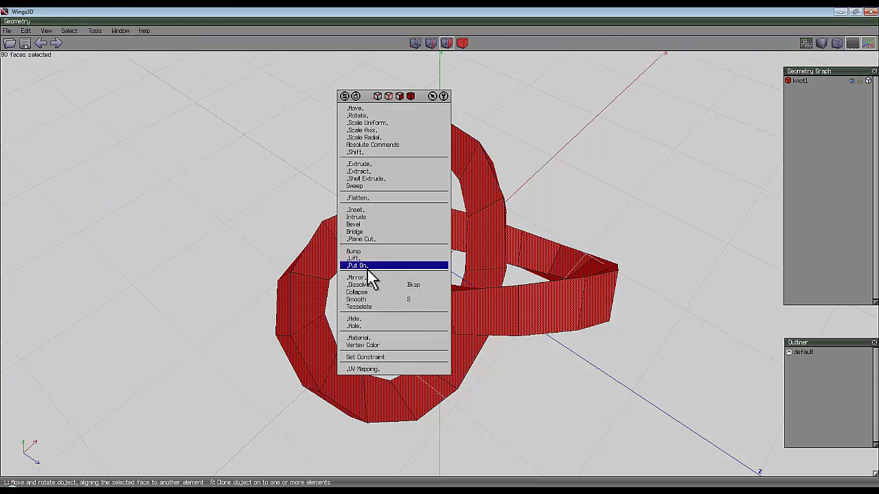
click(362, 209)
click(443, 259)
right_click(363, 108)
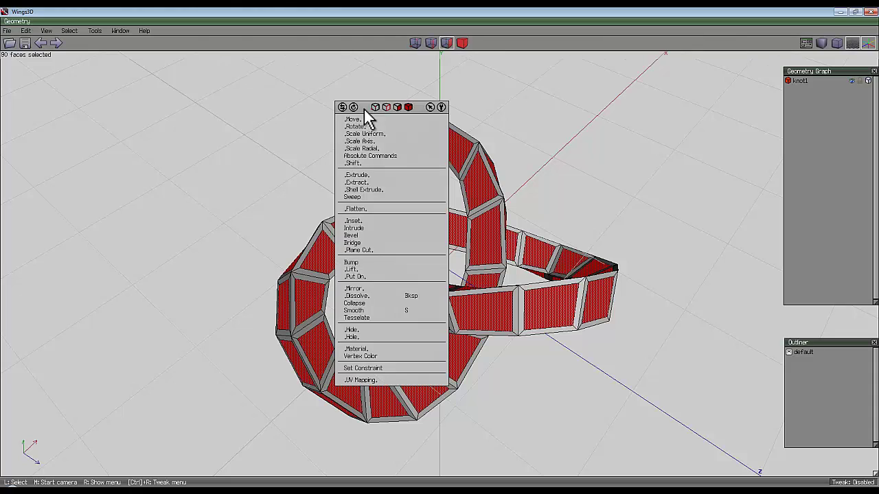
click(371, 304)
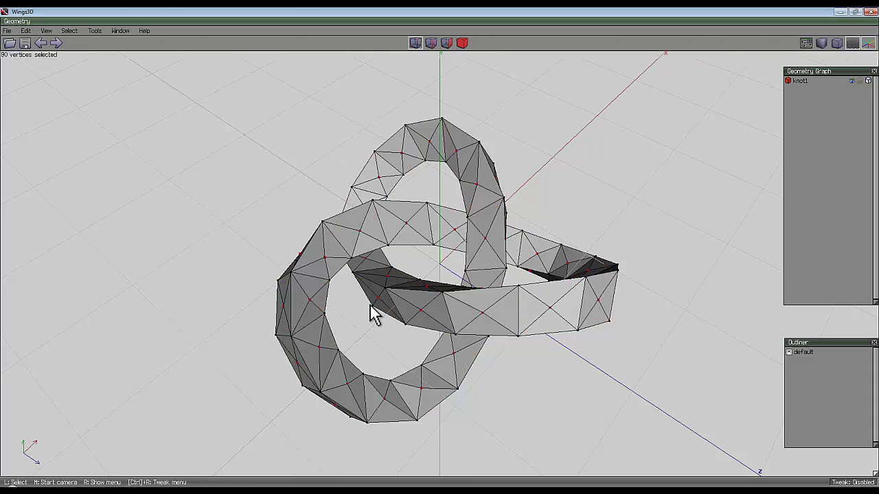
- In edge mode, recall the stored selection of original edges and dissolve them, leaving only the diagonals
click(431, 43)
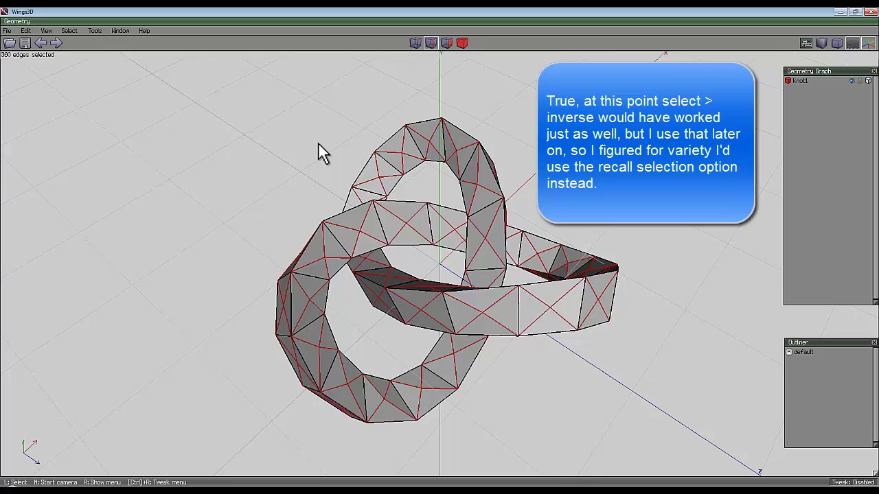
click(69, 31)
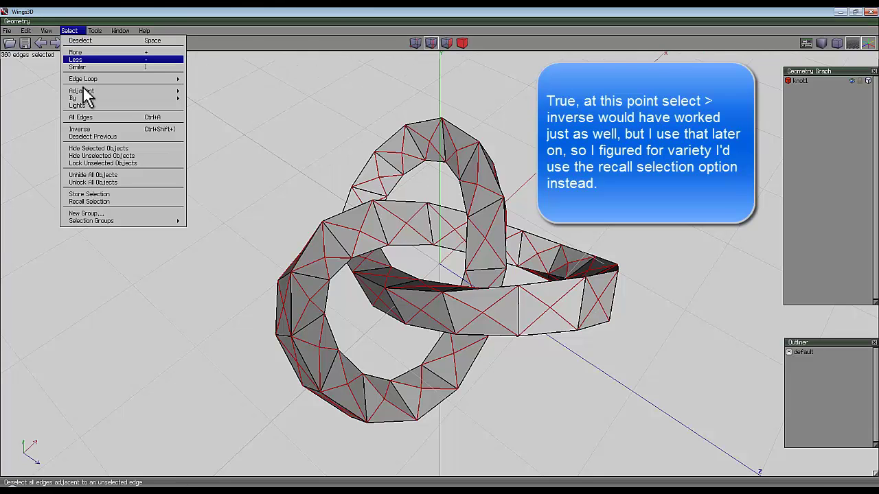
click(89, 202)
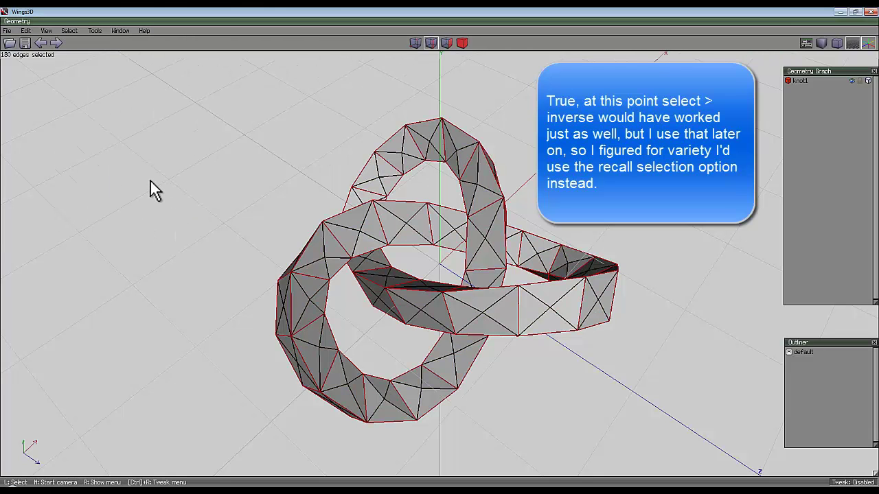
key(BackSpace)
- Select three parallel diagonal edges along the knot's front band and extend them to full edge loops
middle_click(444, 260)
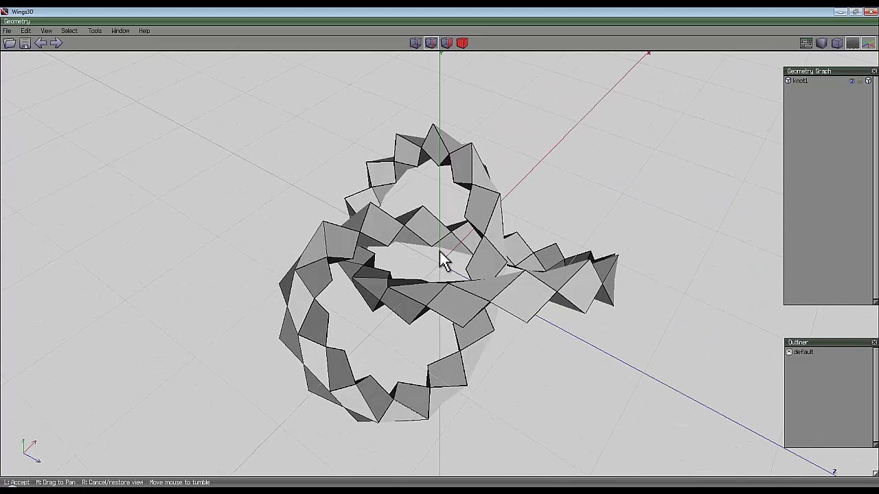
click(444, 261)
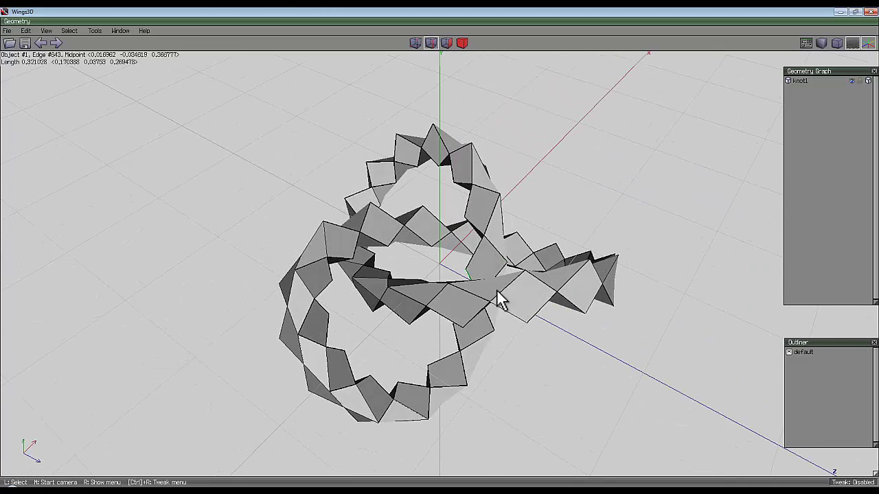
click(432, 44)
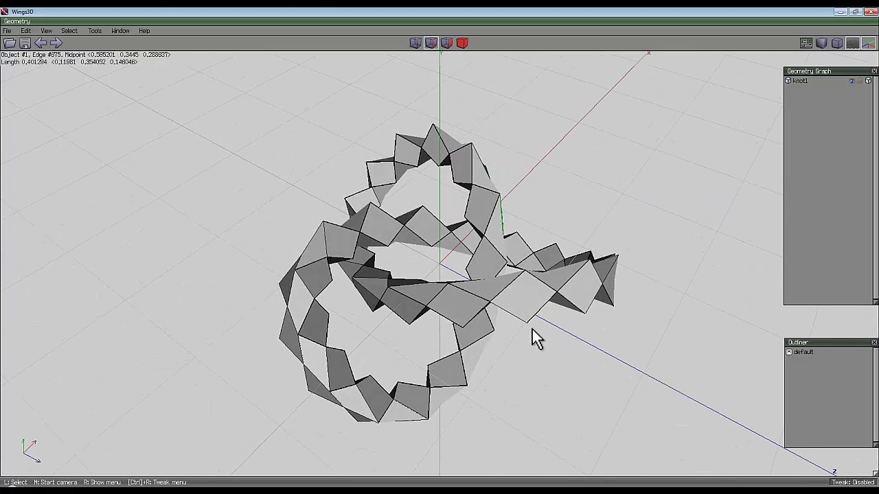
click(472, 295)
click(545, 290)
click(596, 282)
middle_click(556, 299)
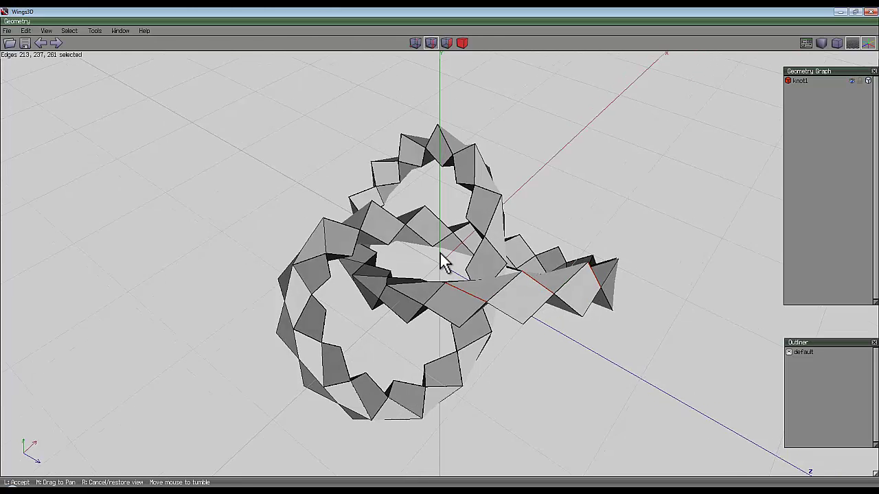
click(483, 286)
click(563, 258)
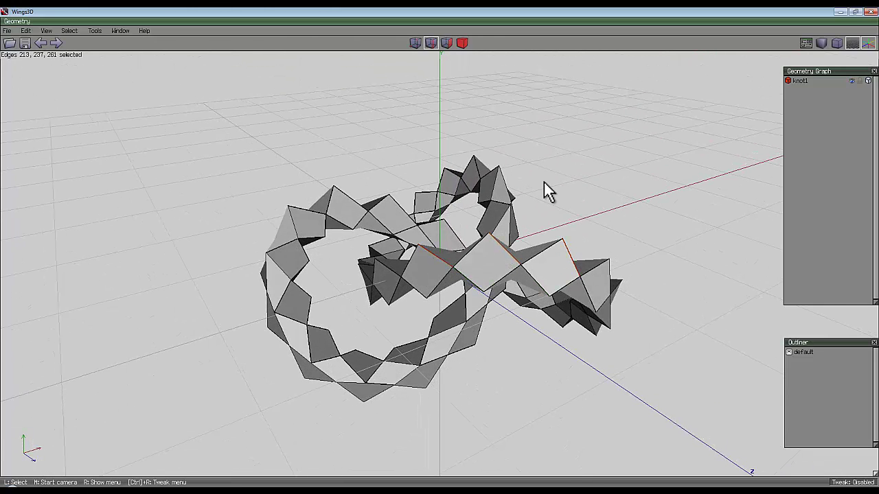
key(l)
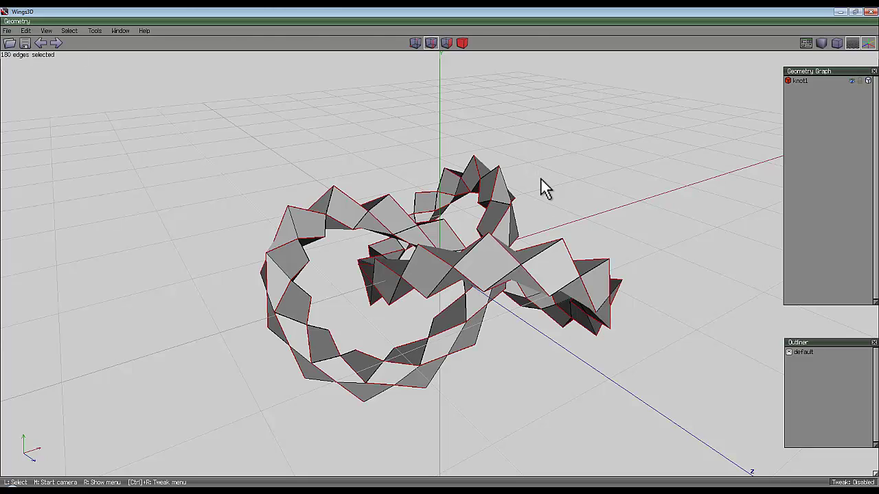
- Loop cut the knot along the selected edge loops and clear the resulting selection
right_click(415, 120)
click(416, 309)
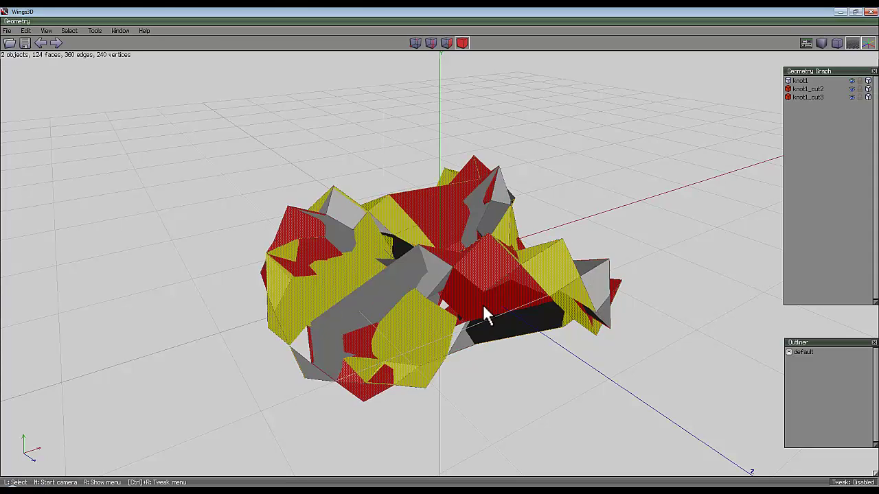
click(517, 149)
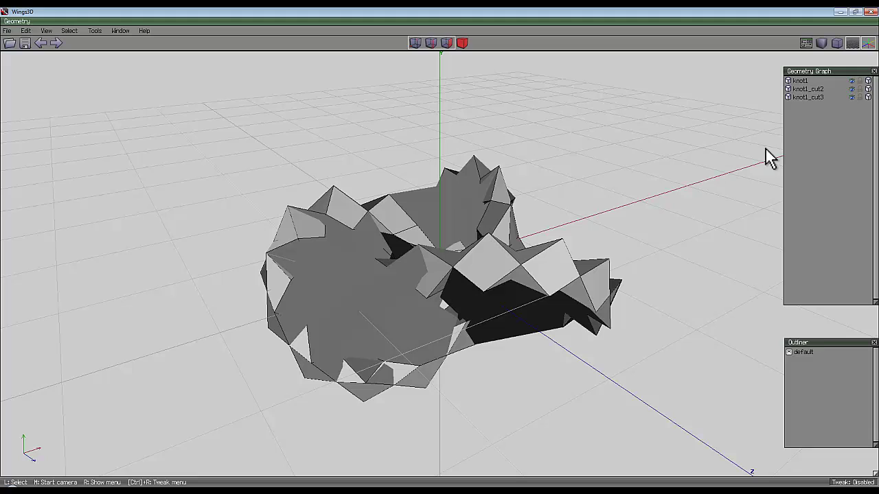
- Hide knot1_cut2 and knot1_cut3 and select the two large cap faces of knot1
click(851, 89)
click(852, 97)
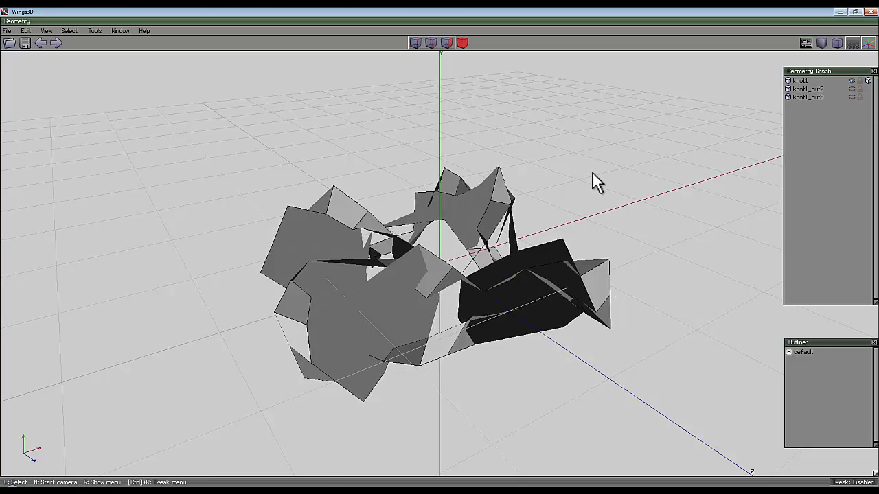
click(374, 307)
middle_click(529, 90)
click(445, 263)
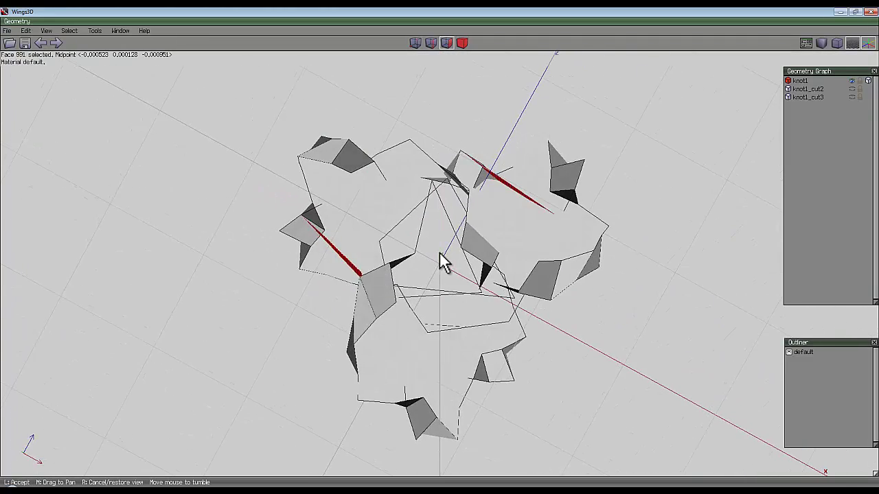
click(529, 205)
middle_click(569, 172)
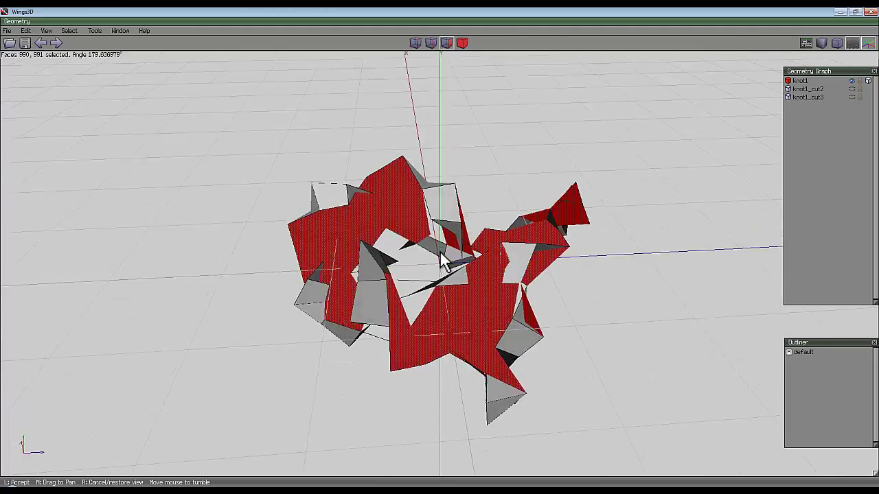
click(622, 164)
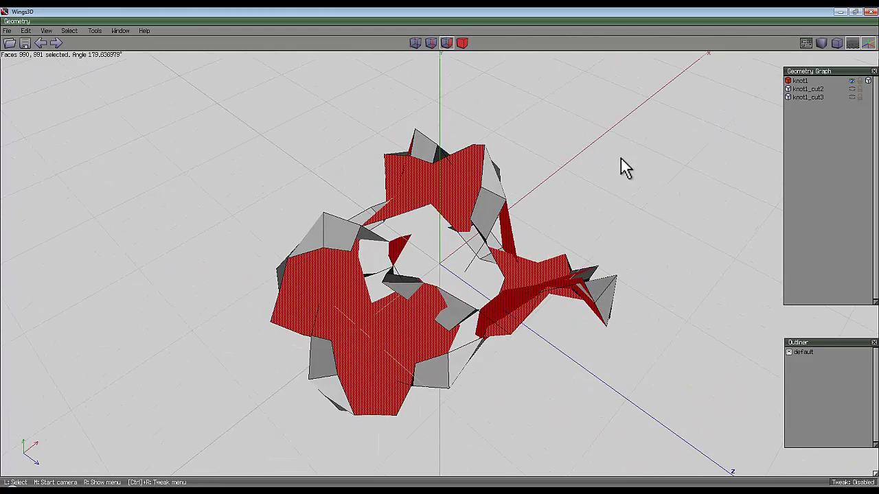
- Hide knot1, show knot1_cut2 and select both of its large cap faces
click(851, 81)
click(851, 89)
click(443, 195)
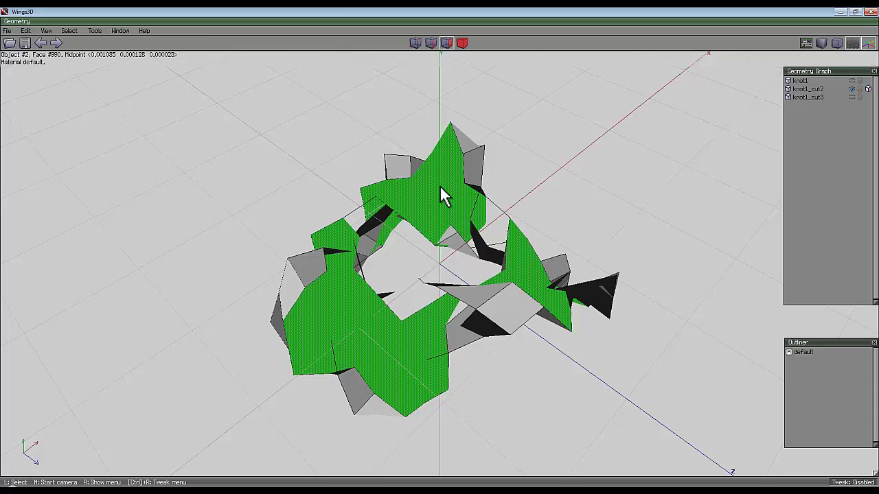
click(440, 188)
middle_click(480, 172)
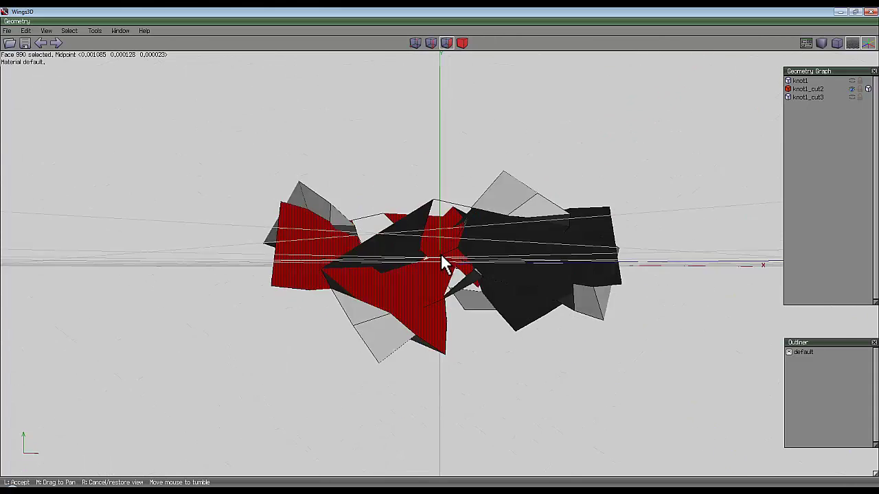
click(799, 186)
- Hide knot1_cut2, show knot1_cut3 and select both of its large cap faces
click(851, 89)
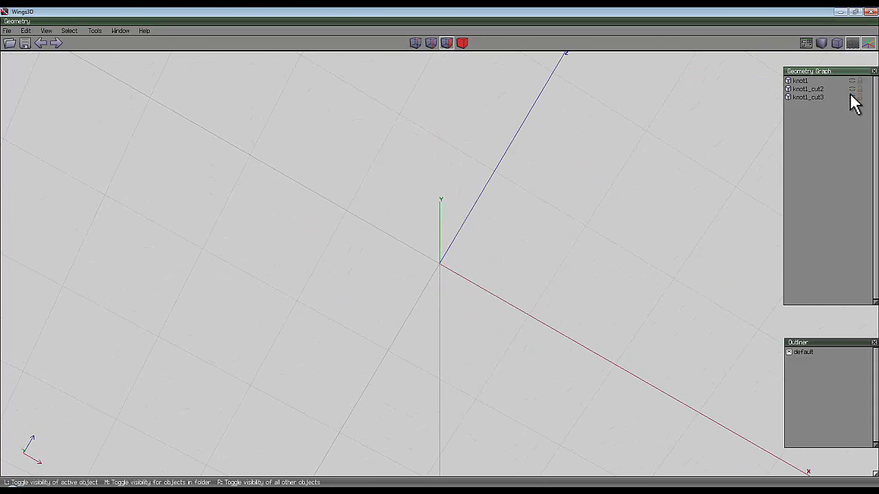
click(851, 96)
middle_click(440, 256)
click(437, 255)
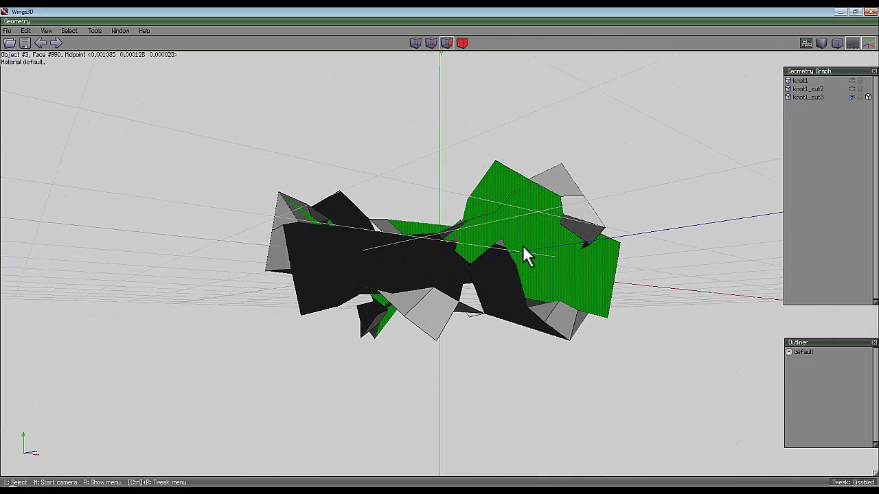
click(526, 250)
middle_click(442, 256)
click(603, 198)
click(577, 237)
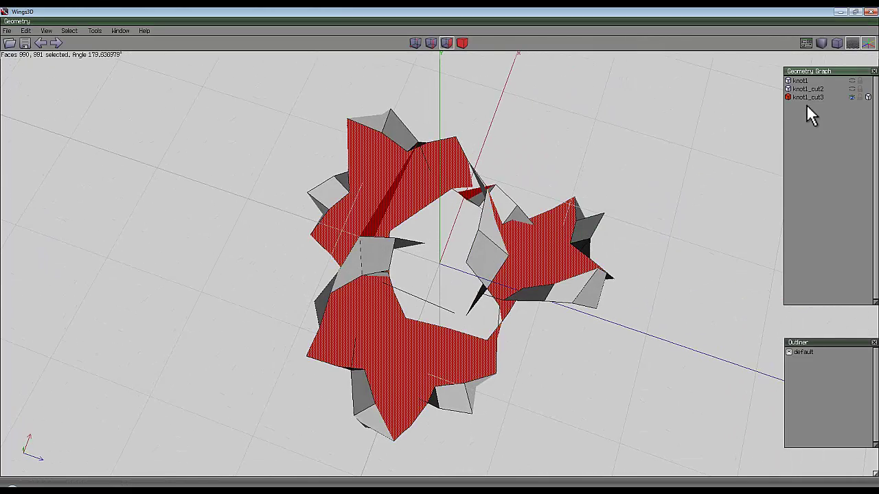
- Show all three knot strands and intrude their selected cap faces with a distance of 0
right_click(852, 95)
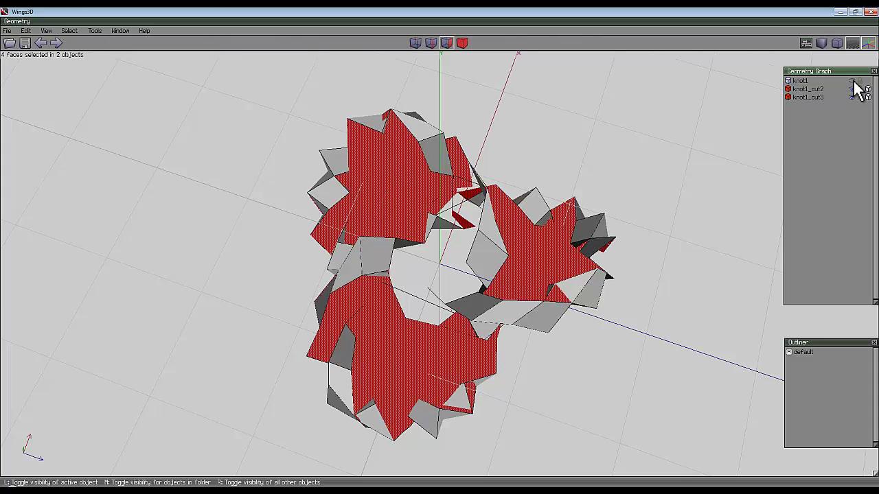
right_click(390, 78)
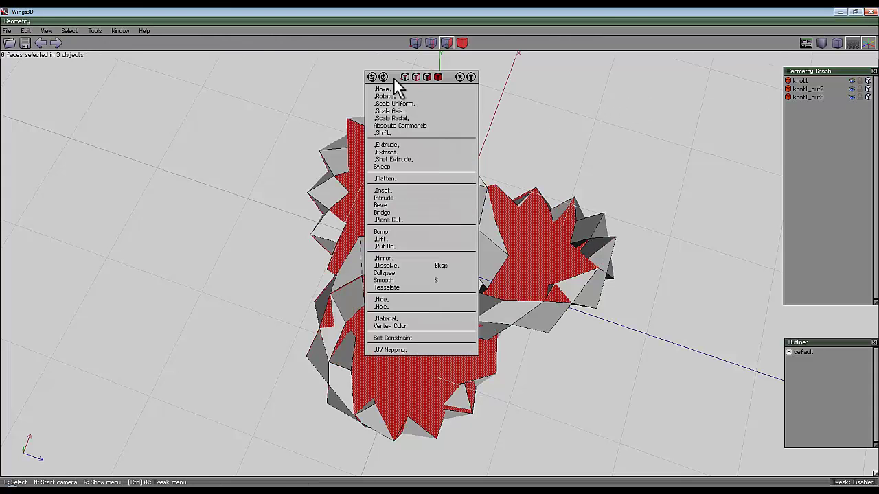
click(386, 197)
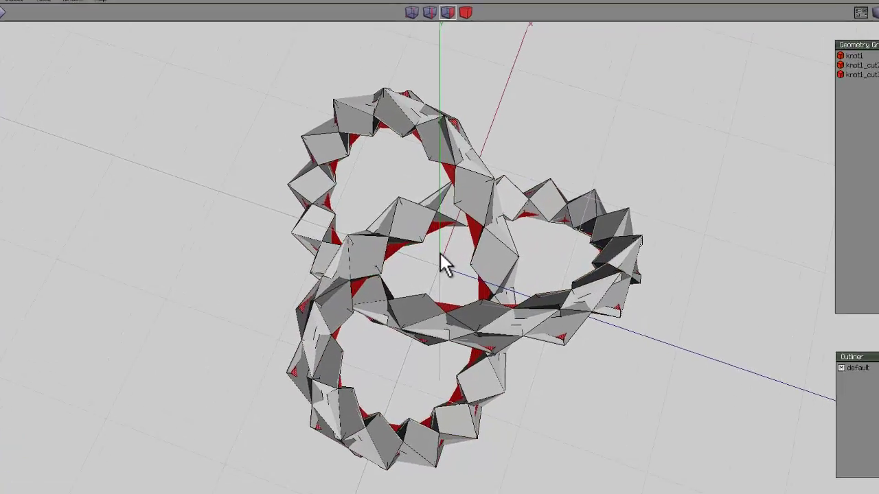
key(Tab)
text(0)
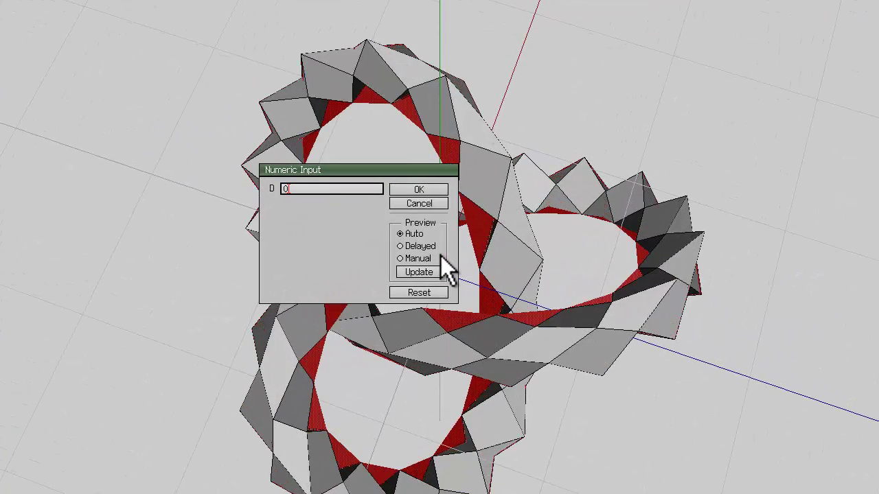
click(411, 190)
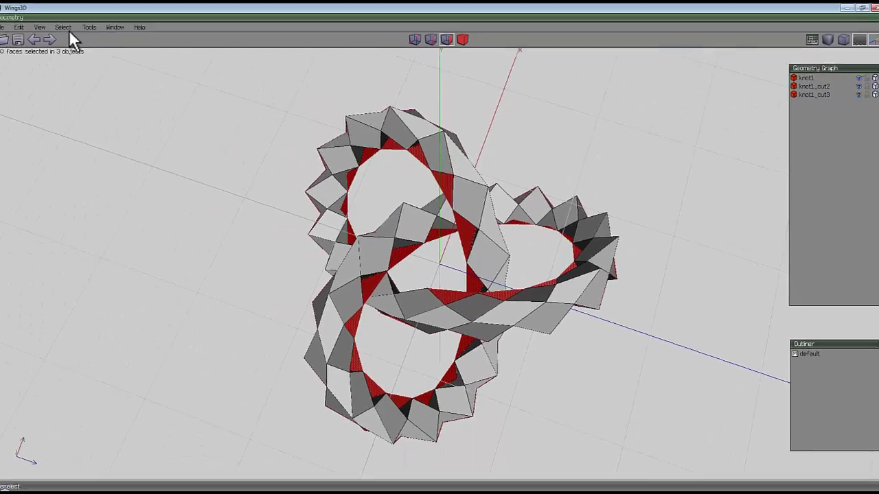
- Invert the face selection and extrude the resulting faces on all three strands by about 0.2
click(66, 28)
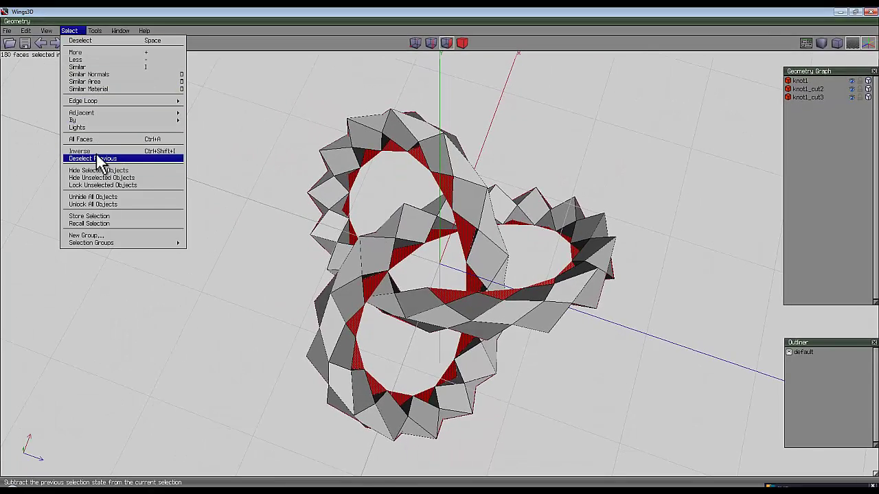
click(97, 158)
right_click(520, 137)
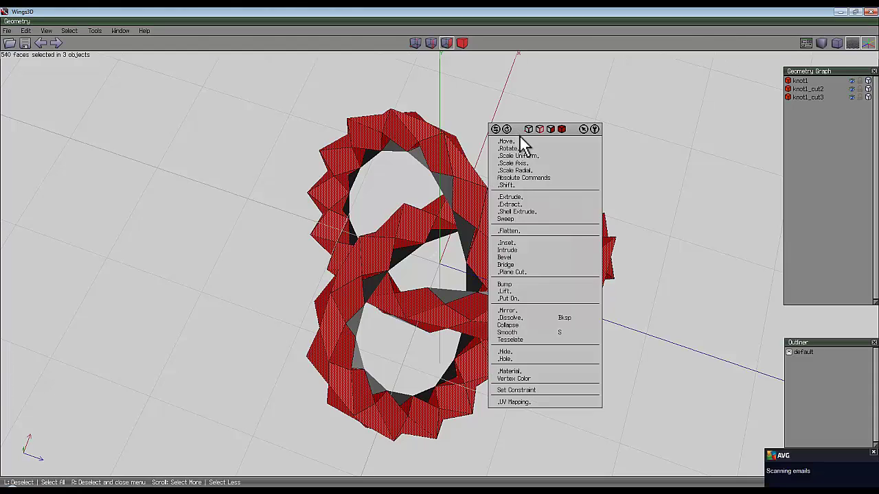
click(509, 198)
click(506, 204)
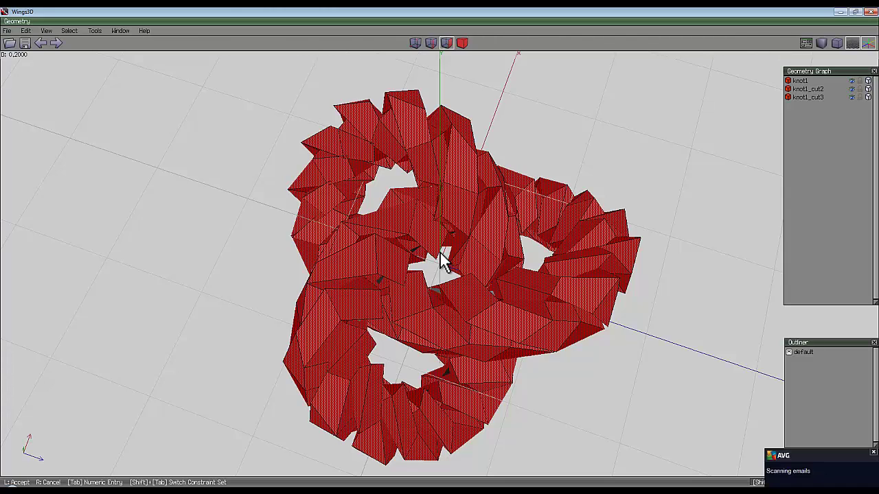
click(443, 261)
middle_click(443, 255)
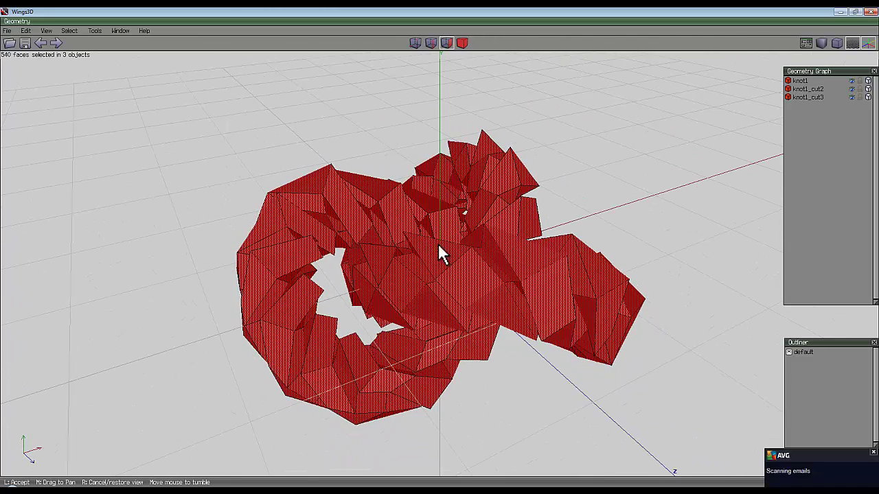
click(439, 246)
- Smooth all three strand objects three times and clear the selection
click(461, 43)
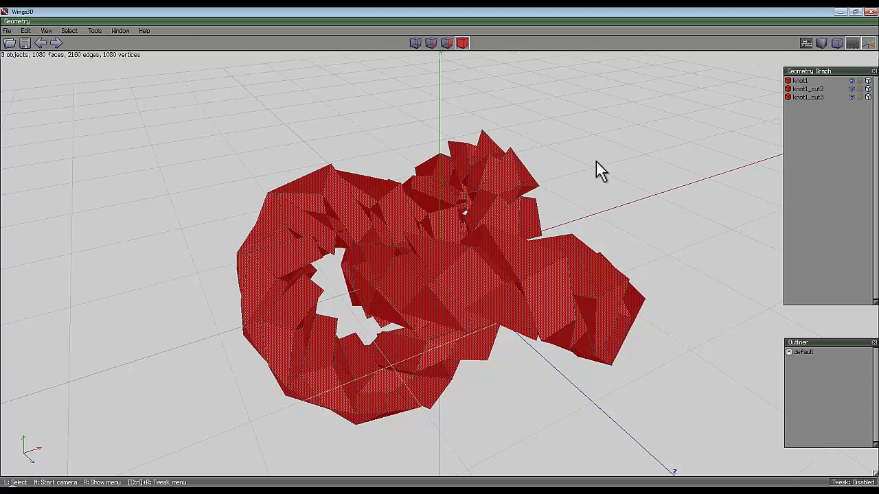
key(s)
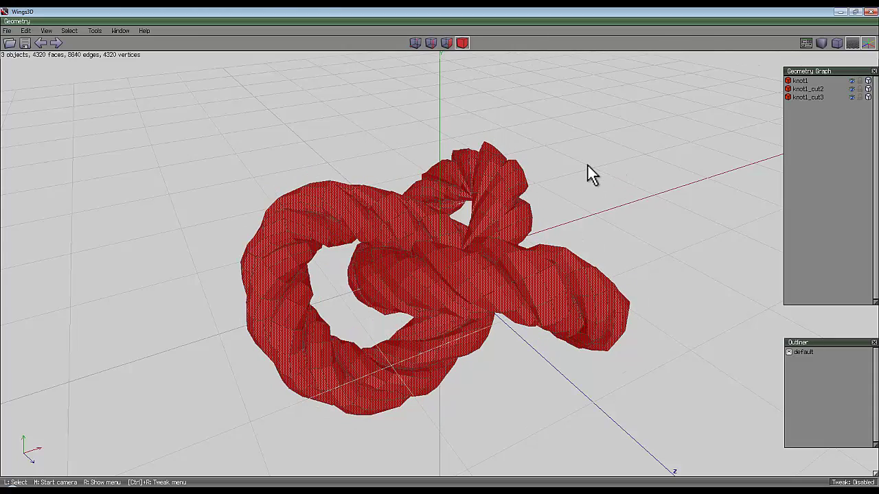
key(s)
middle_click(579, 164)
click(439, 251)
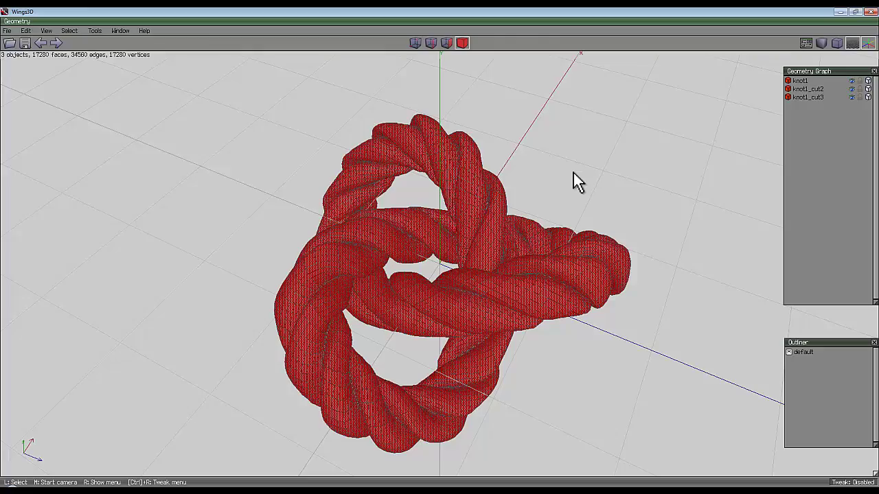
key(s)
middle_click(572, 175)
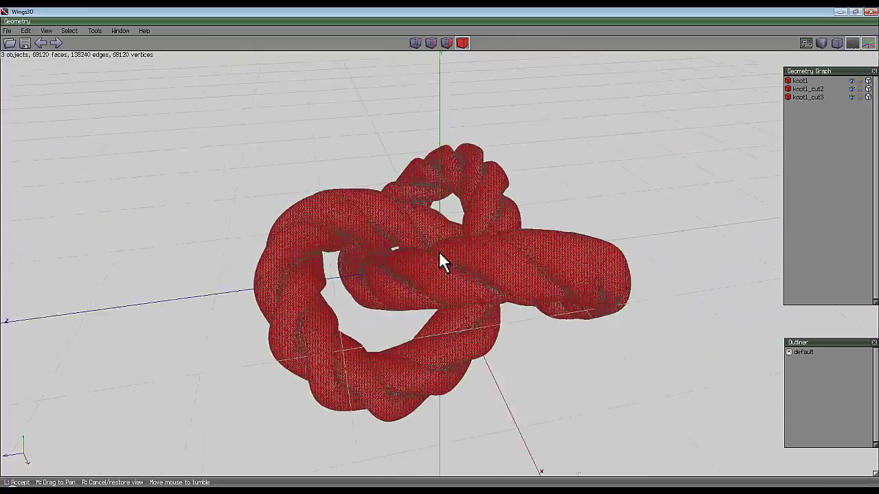
click(439, 251)
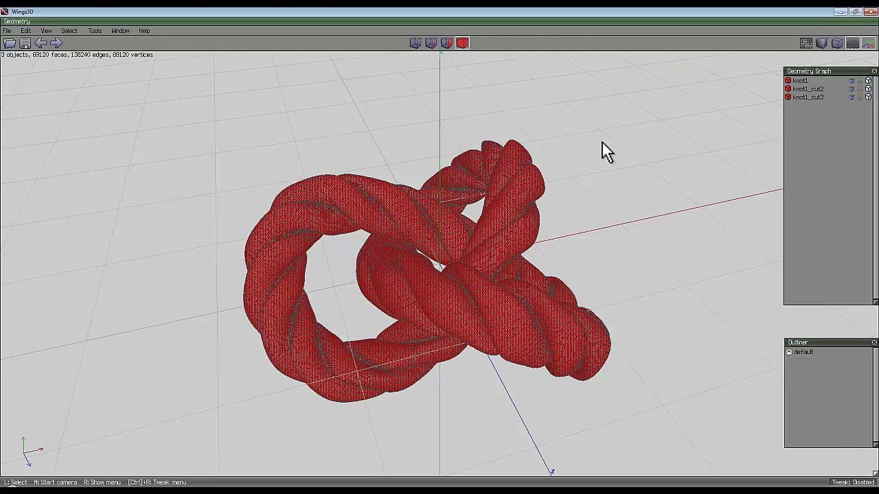
key(space)
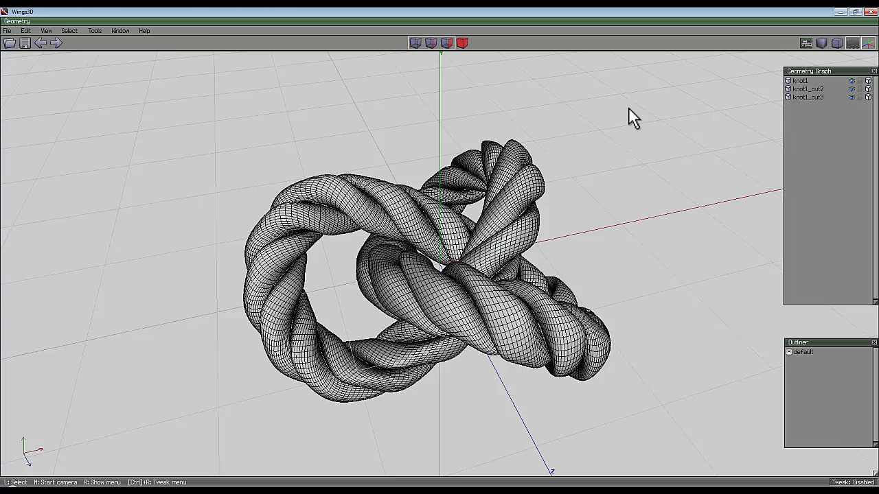
- Select all faces of knot1_cut2 and assign them a new material named 1
click(462, 44)
click(508, 156)
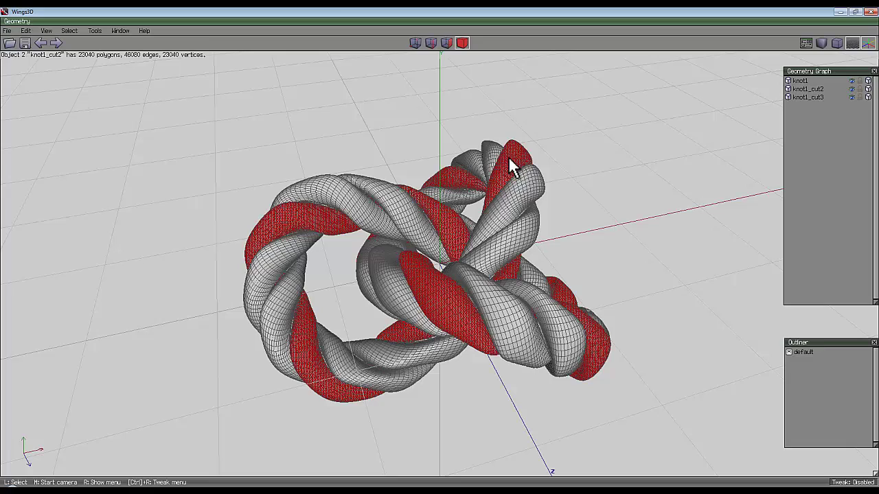
click(447, 43)
right_click(550, 107)
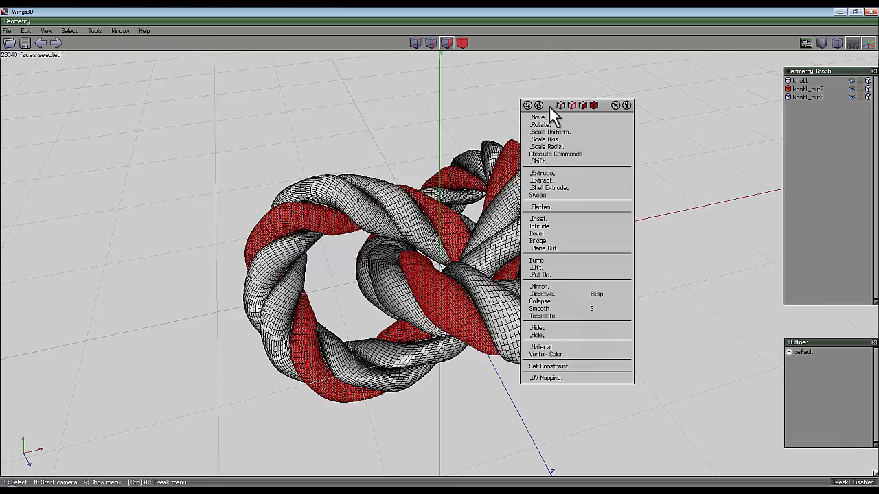
right_click(552, 346)
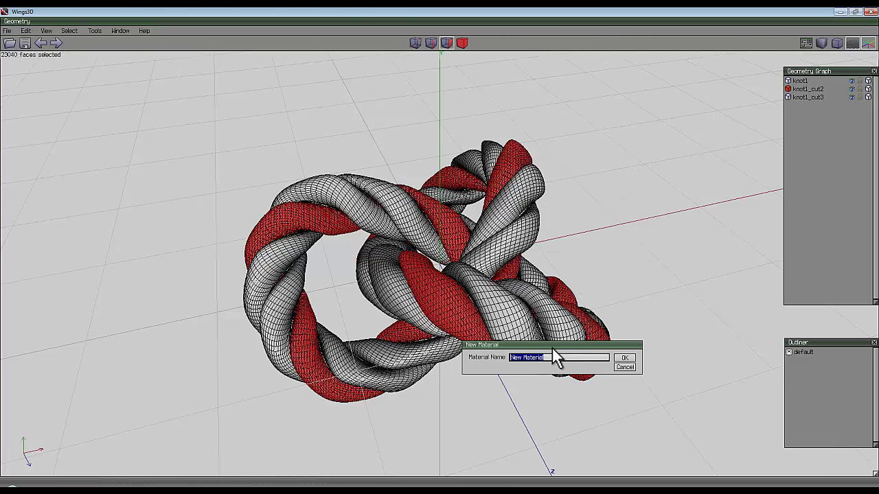
text(1)
click(624, 358)
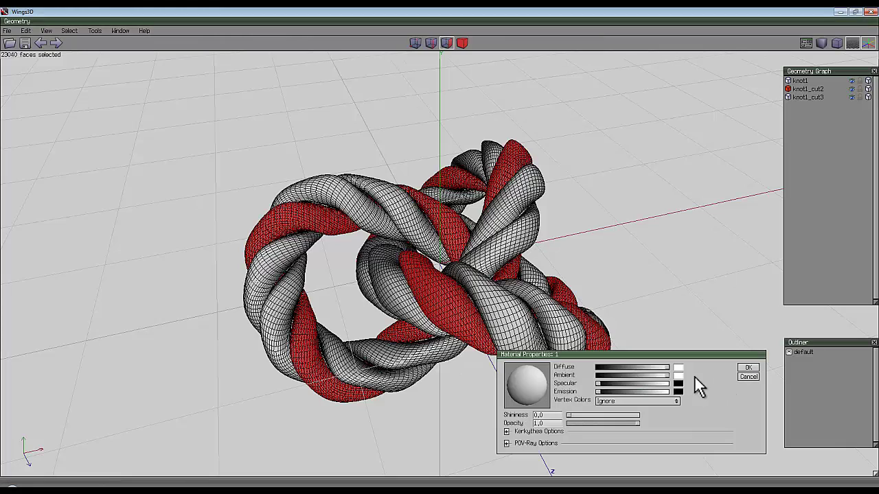
- Set the diffuse colour of material 1 to cyan and clear the face selection
click(676, 366)
drag(670, 378, 658, 378)
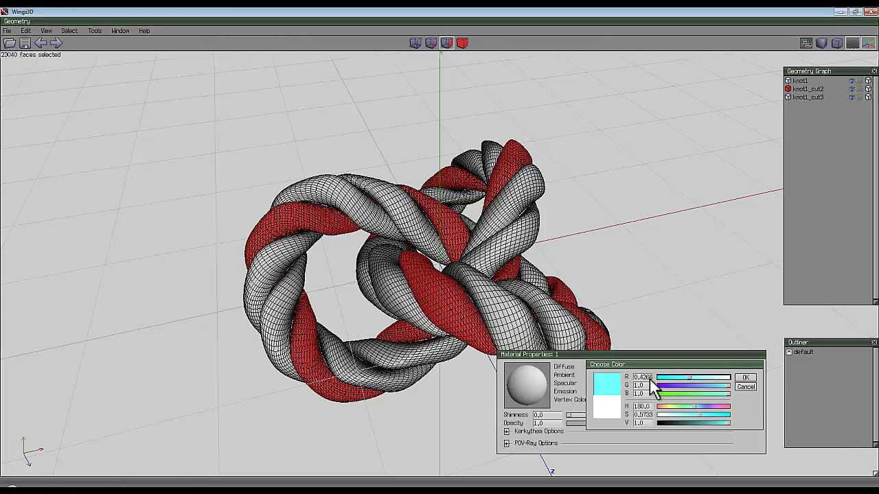
click(745, 378)
click(748, 367)
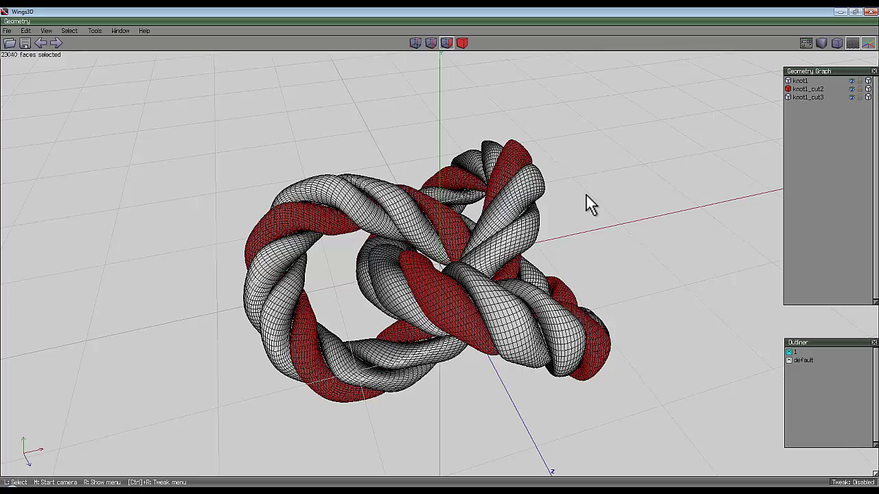
key(space)
- Select all faces of knot1 and assign them a new material named 2
click(462, 43)
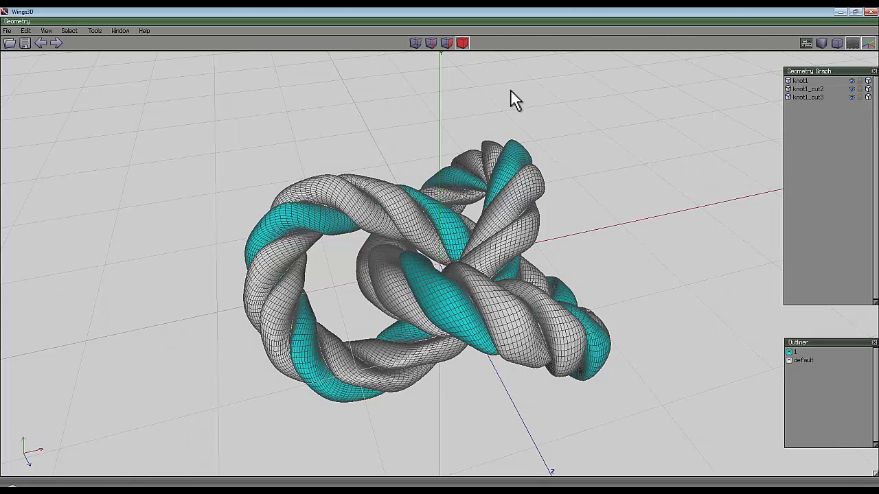
click(536, 179)
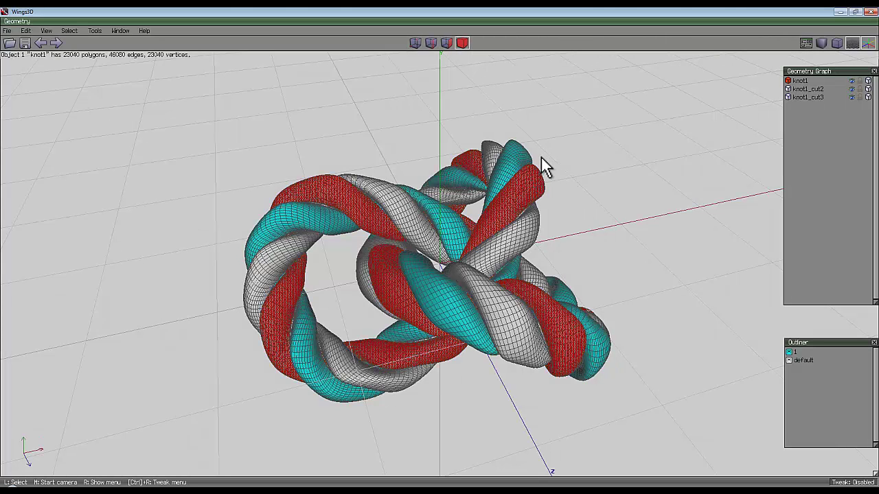
click(446, 43)
right_click(480, 106)
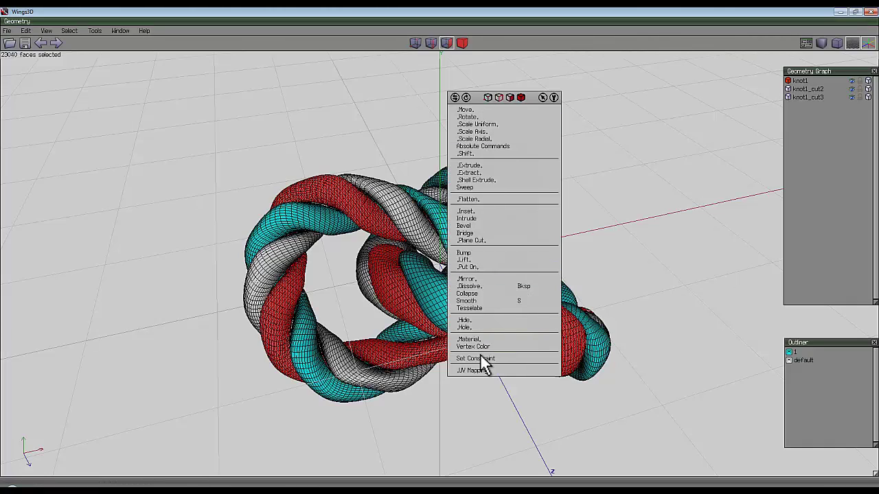
right_click(468, 339)
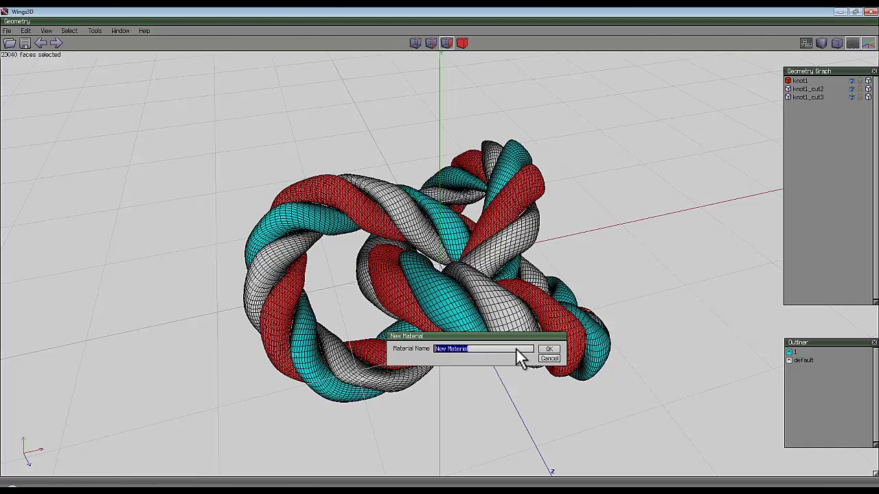
text(2)
click(548, 350)
- Set the diffuse colour of material 2 to magenta and clear the face selection
click(597, 364)
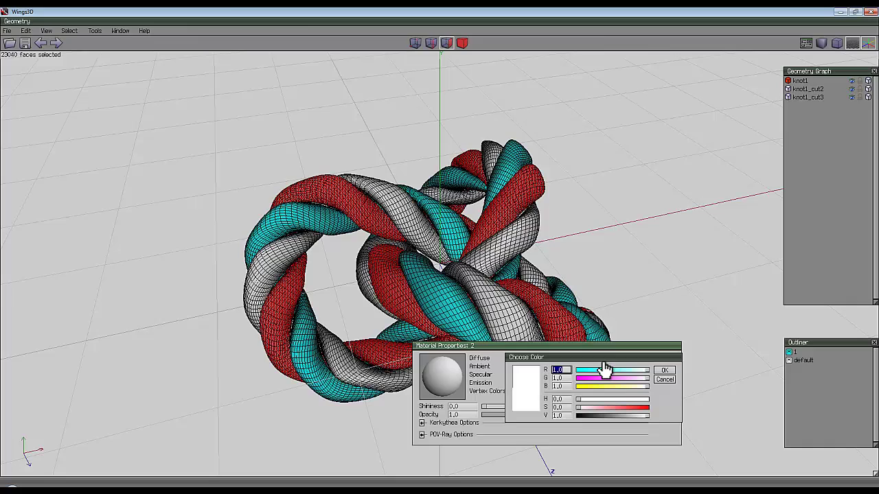
drag(618, 382, 624, 383)
click(663, 370)
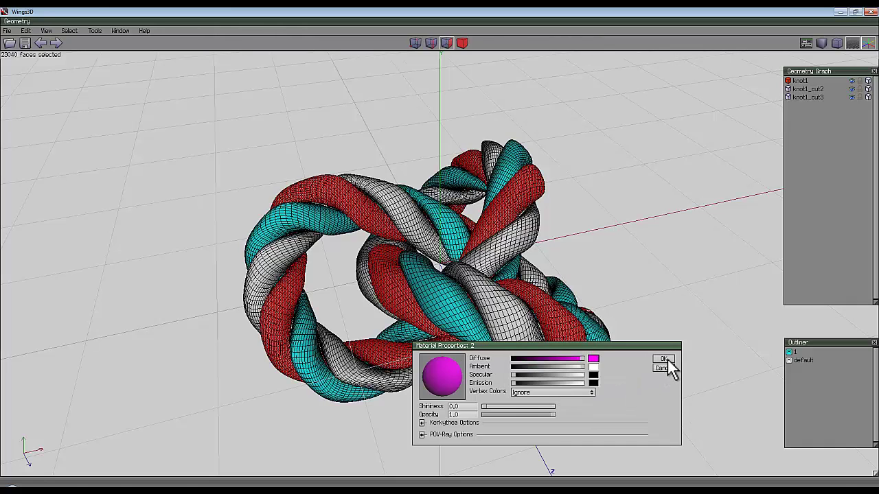
click(664, 359)
key(space)
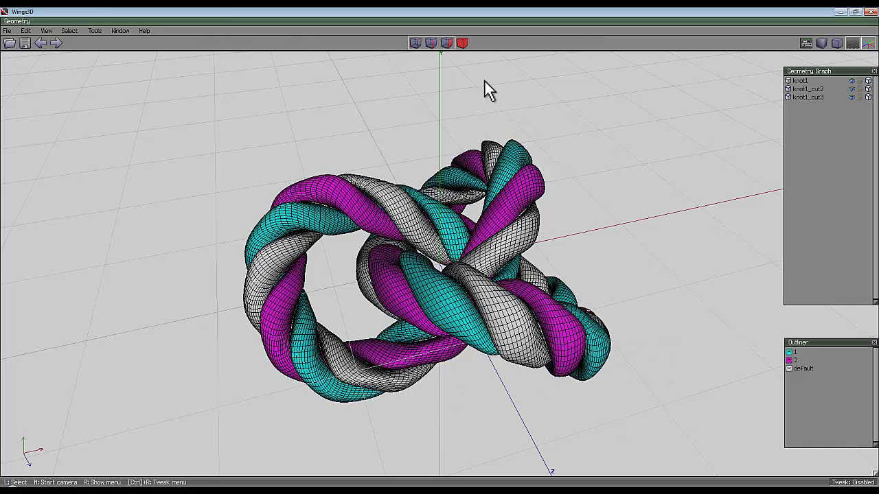
- Select all faces of knot1_cut3 and assign them a new material named 3
click(462, 43)
click(528, 228)
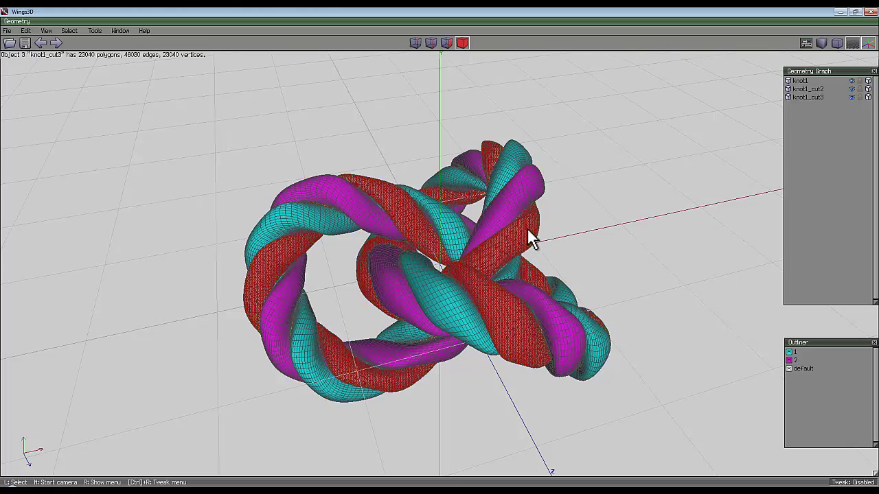
click(446, 42)
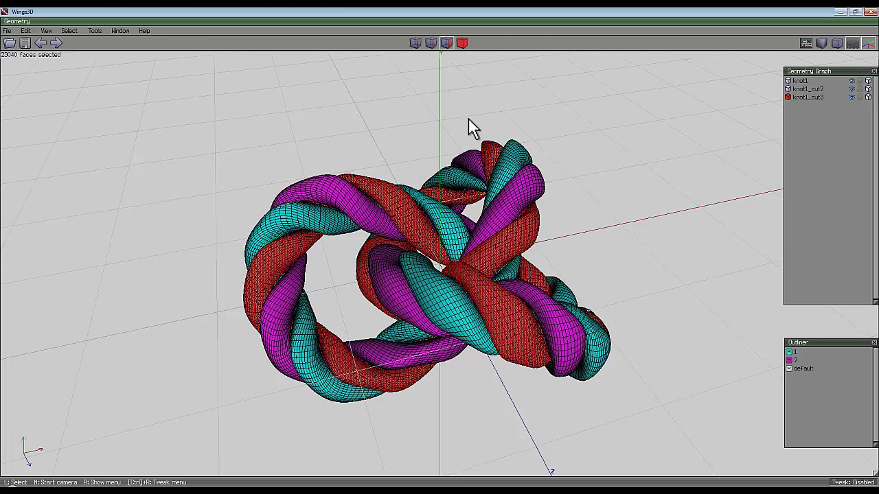
right_click(489, 122)
right_click(496, 355)
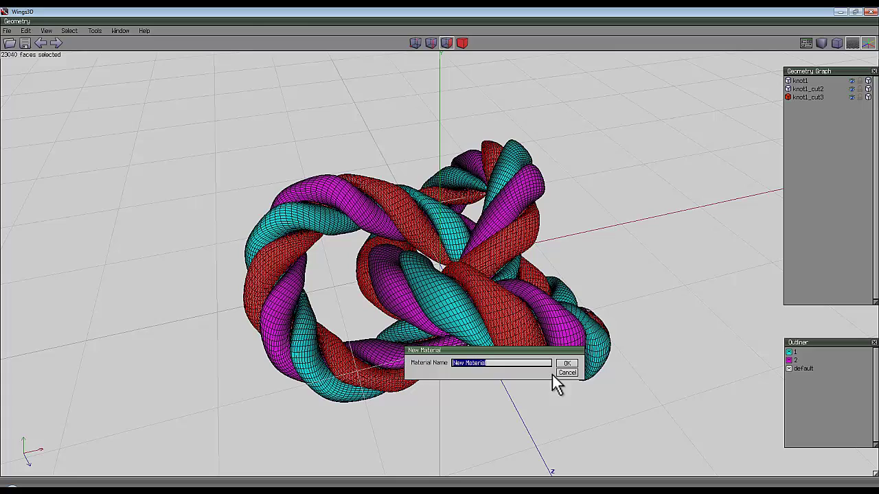
text(3)
click(566, 364)
- Set the diffuse colour of material 3 to yellow with blue at 0.0, and clear the face selection
click(618, 379)
drag(649, 404, 588, 403)
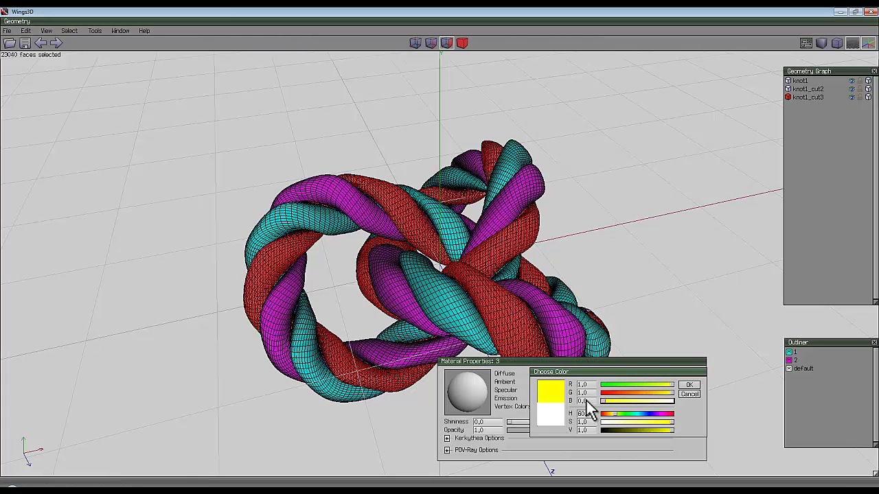
click(689, 385)
click(690, 377)
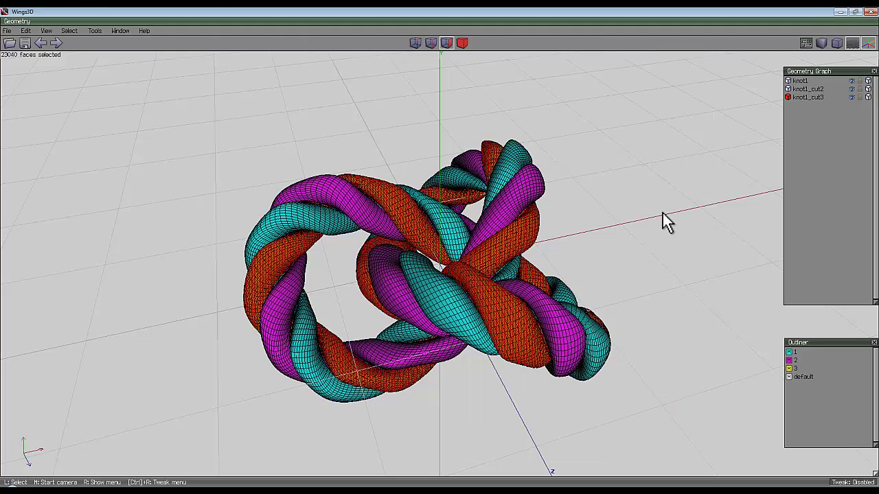
key(space)
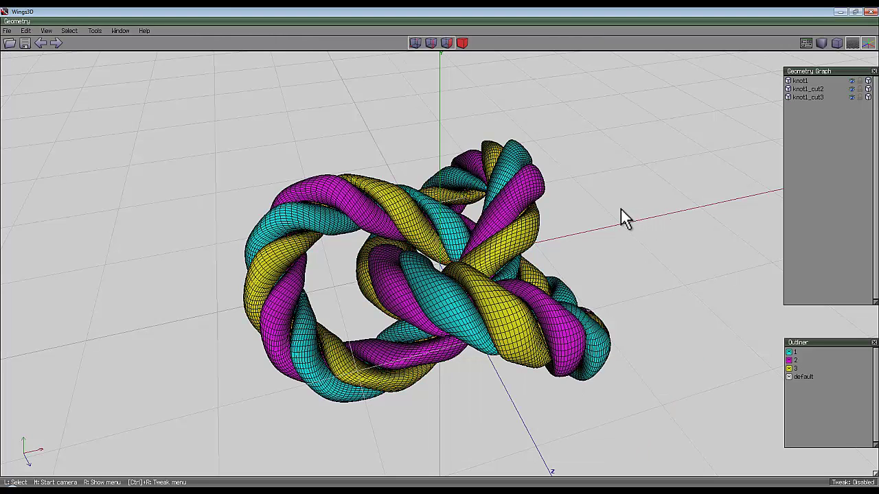
- Export the whole knot model in Wavefront (.obj) format with the file name object
click(7, 31)
mouse_move(31, 129)
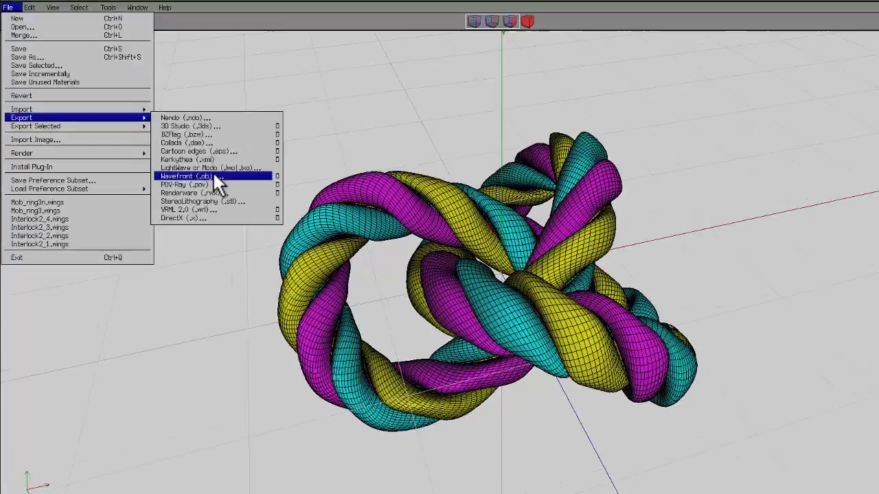
click(190, 179)
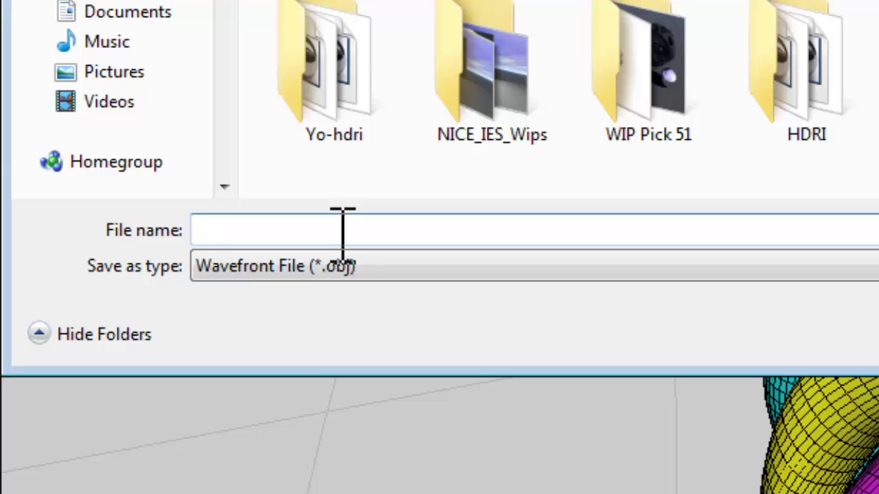
text(object)
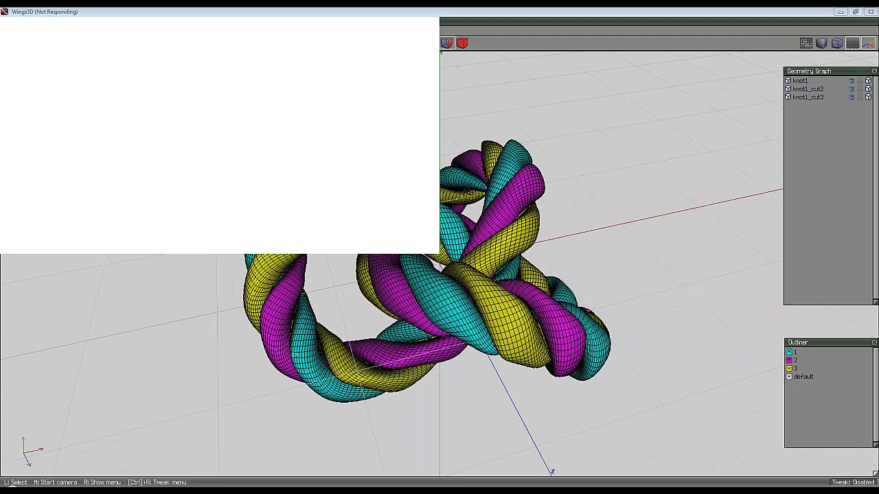
- Switch to UVMapper Classic in a maximized window, load object.obj and dismiss the model statistics
drag(857, 281, 348, 10)
key(super+Up)
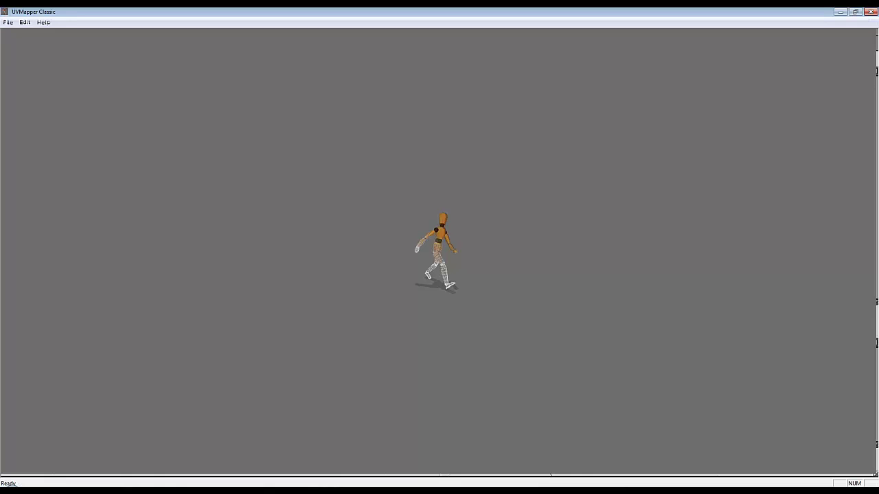
click(10, 22)
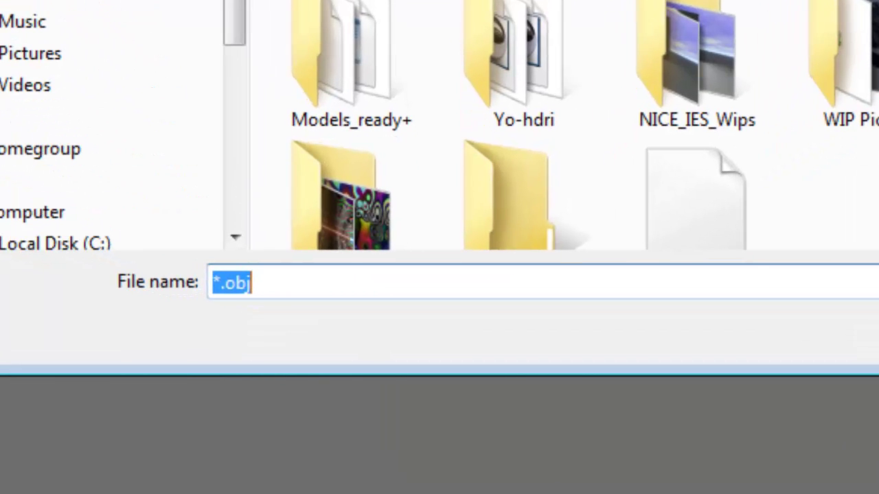
scroll(687, 233, down, 1)
click(679, 221)
key(Return)
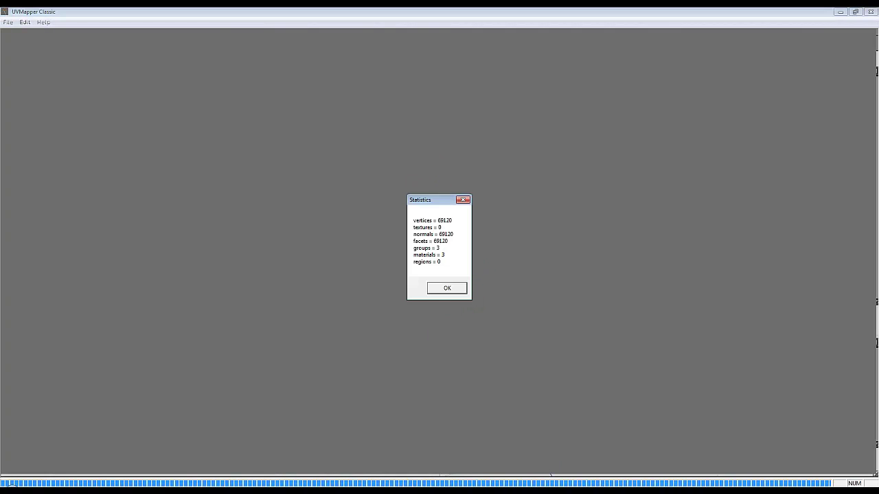
click(443, 289)
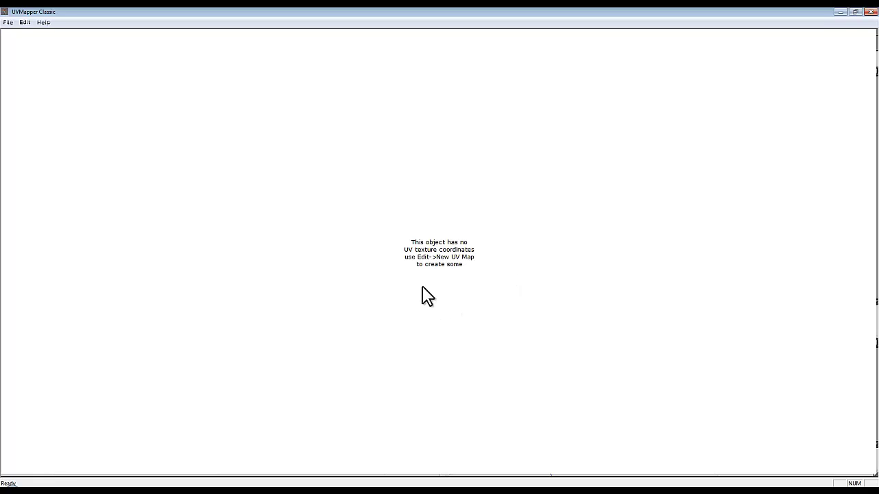
- Create a new spherical UV map for the model with Y-axis alignment and a map size of 1024
click(26, 26)
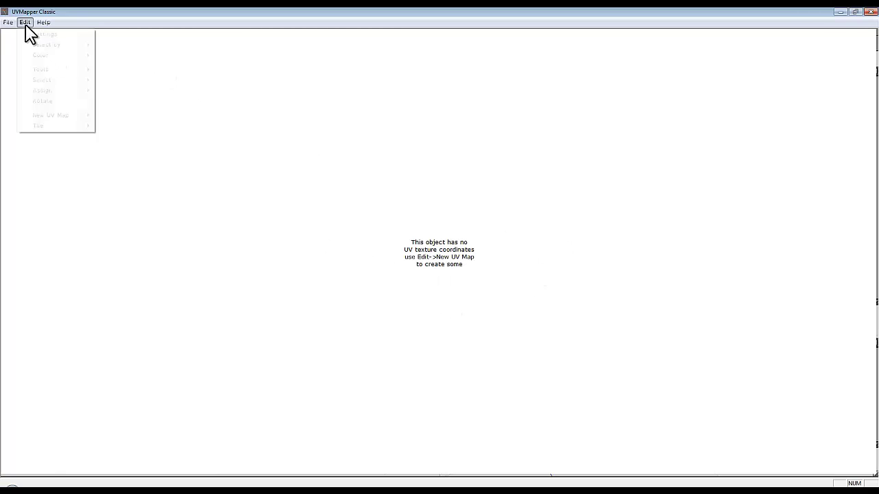
mouse_move(59, 115)
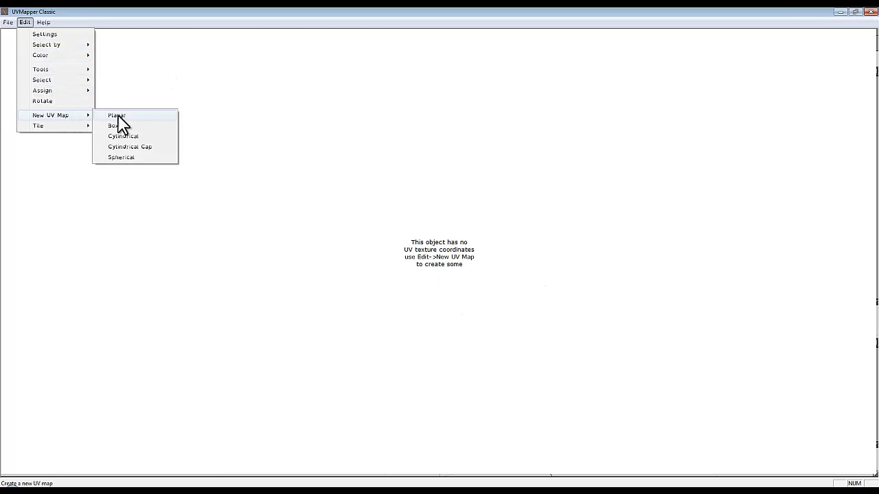
click(130, 157)
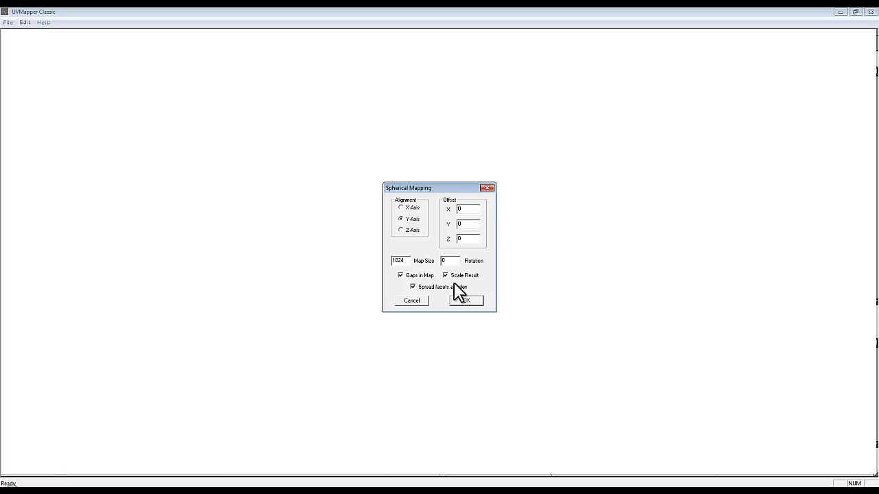
click(470, 302)
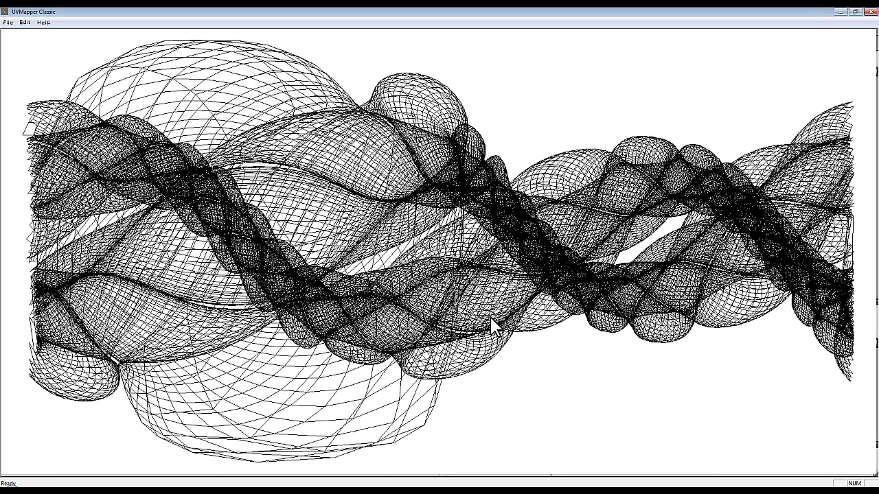
- Save the UV-mapped model with Export Materials and Export UVMapper Regions enabled, overwriting object.obj
click(8, 22)
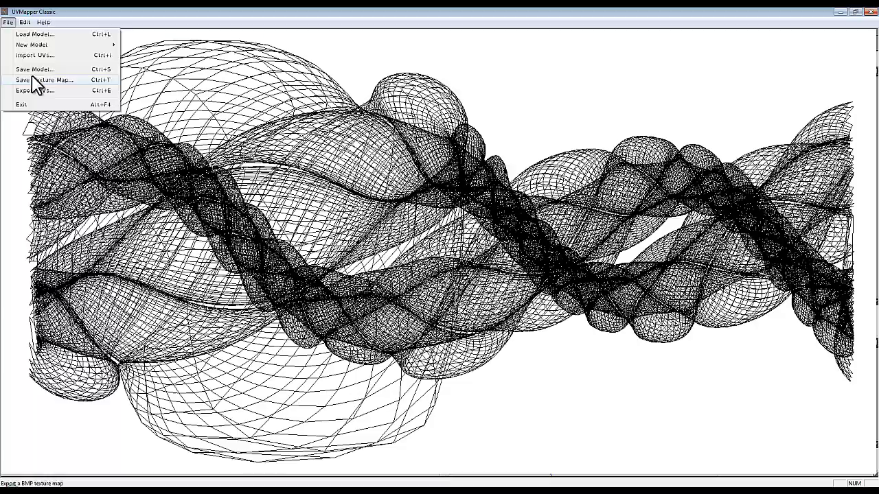
click(35, 90)
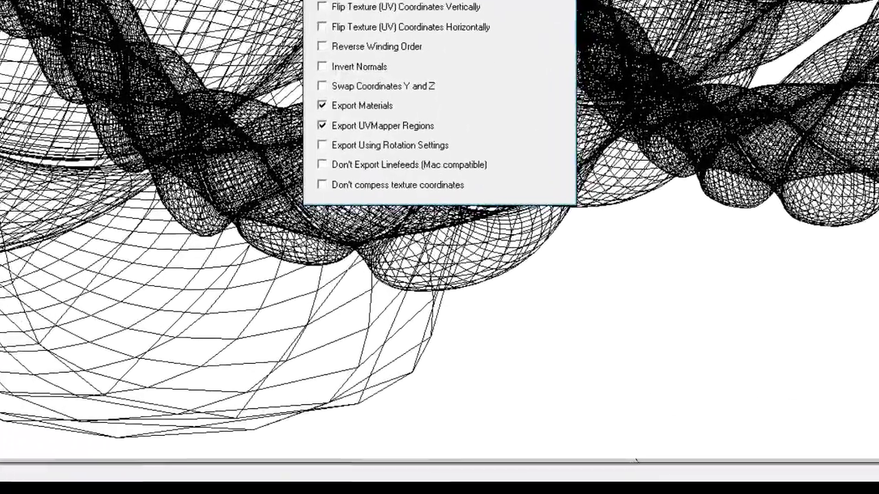
key(Return)
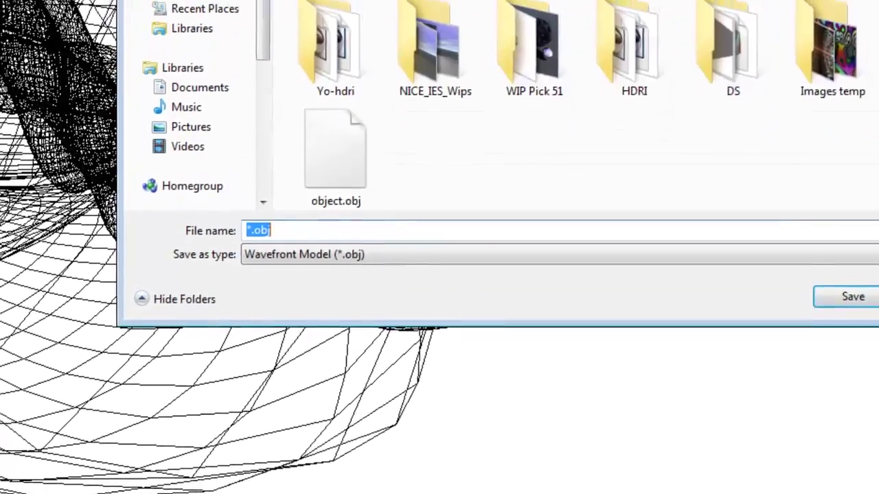
click(329, 199)
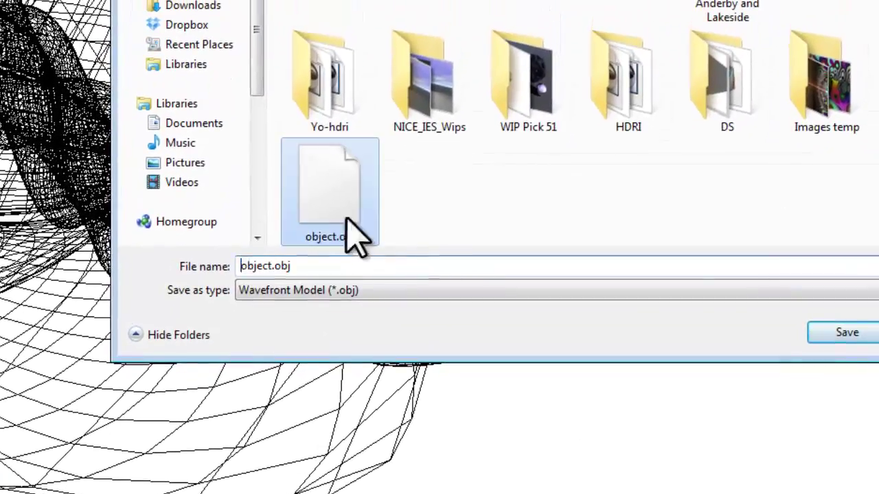
click(841, 332)
click(476, 110)
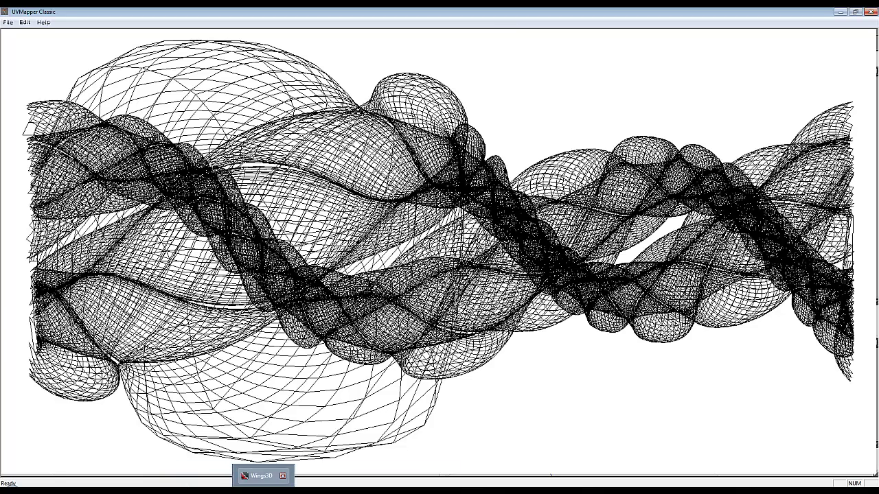
- Switch back to Wings3D and clear the face selection on knot1_cut2
click(265, 475)
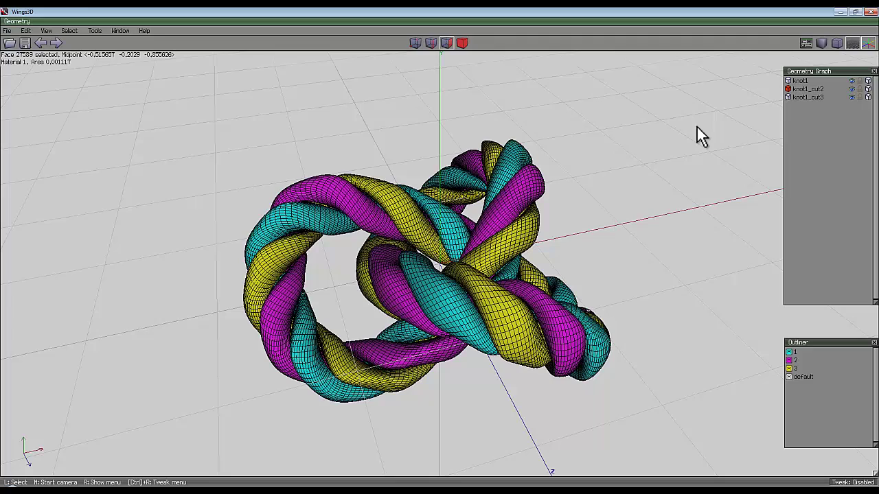
click(788, 88)
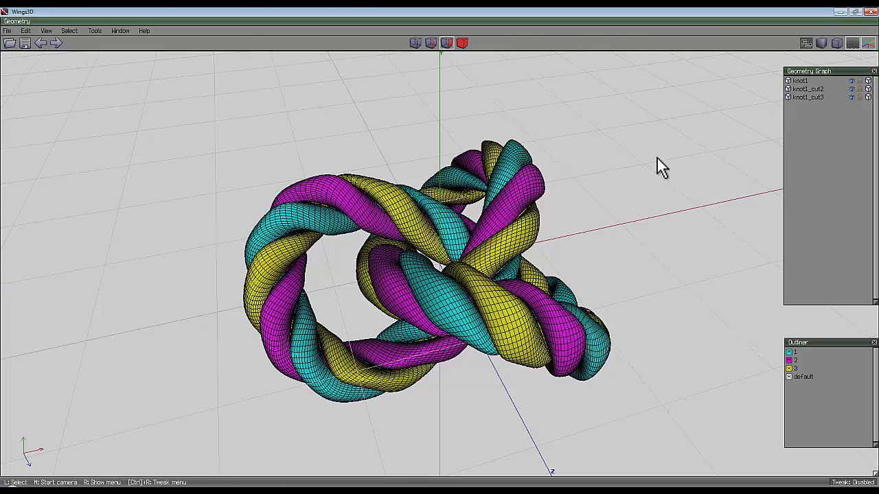